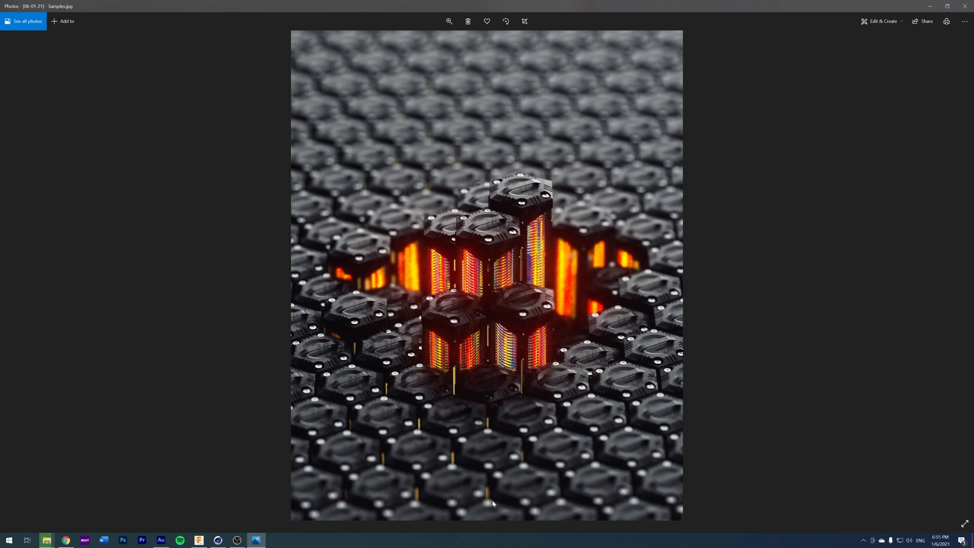
Move the reference render's window aside and switch to Fusion 360 in a maximized window
double_click(616, 9)
left_click_drag(503, 40, 401, 39)
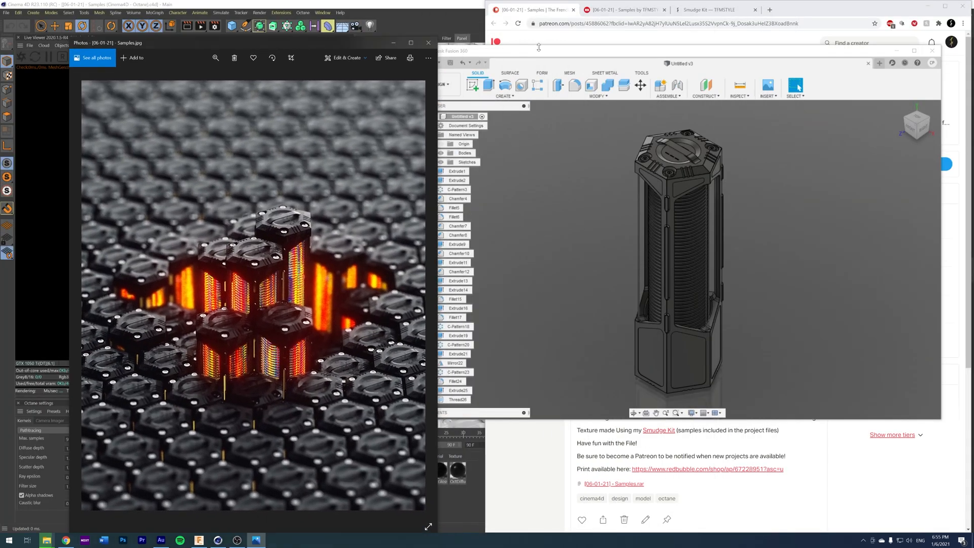
left_click(461, 122)
double_click(461, 122)
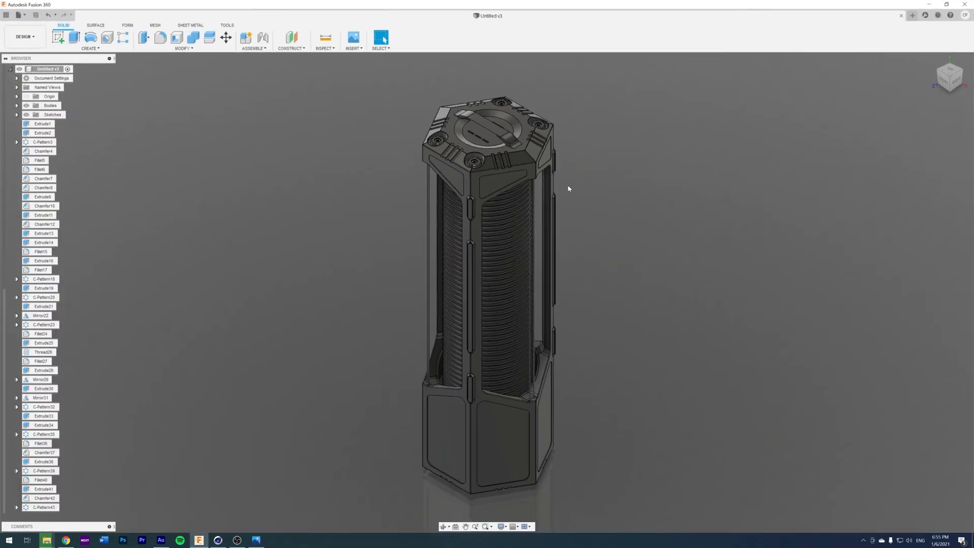
Start a new sketch on the horizontal ground plane beneath the canister model
middle_click_drag(568, 189, 557, 198, "shift")
scroll(746, 206, "down", 3)
middle_click_drag(746, 207, 457, 180, "shift")
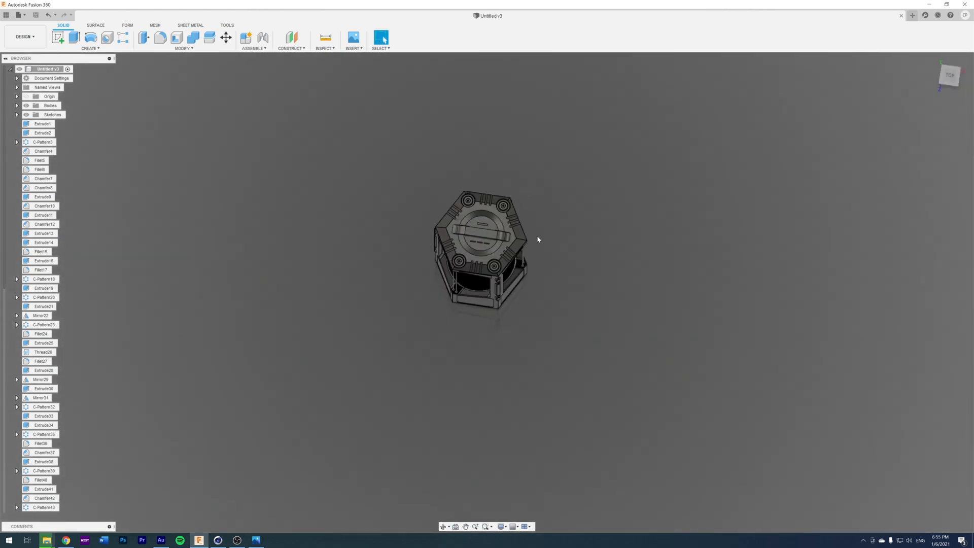
key("F6")
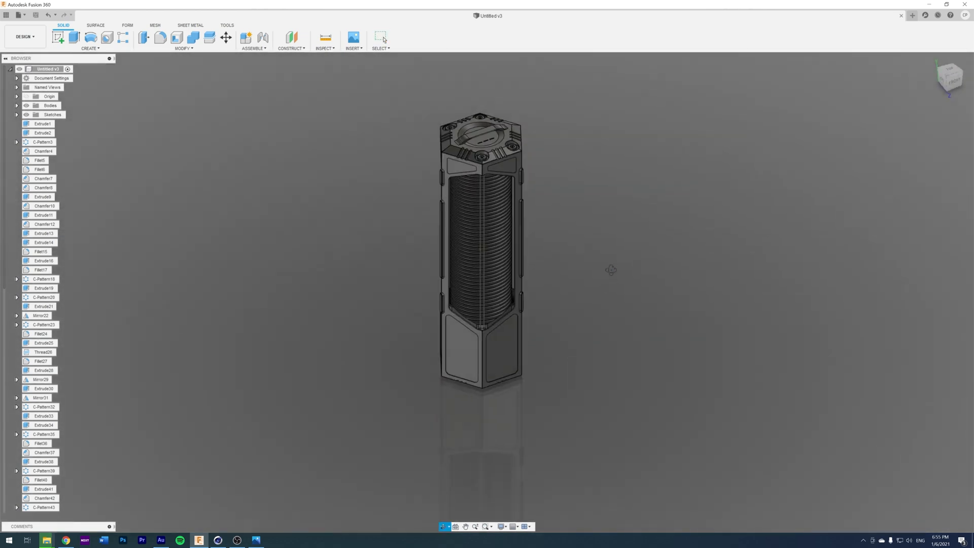
right_click(613, 235)
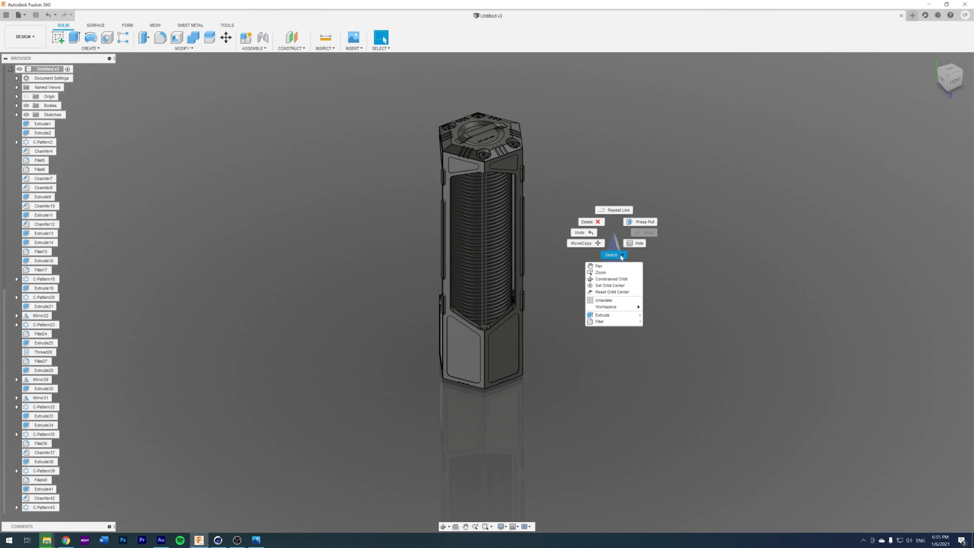
left_click(621, 256)
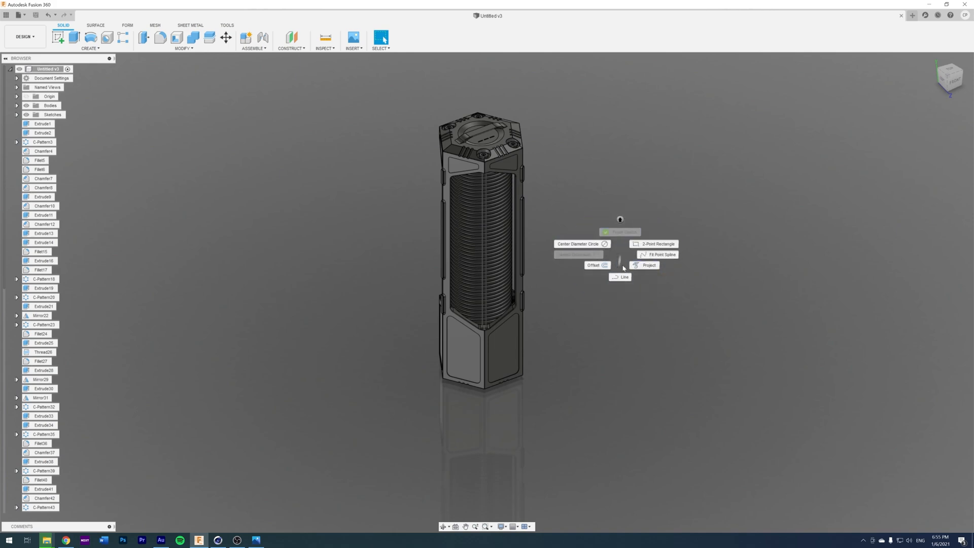
left_click(631, 277)
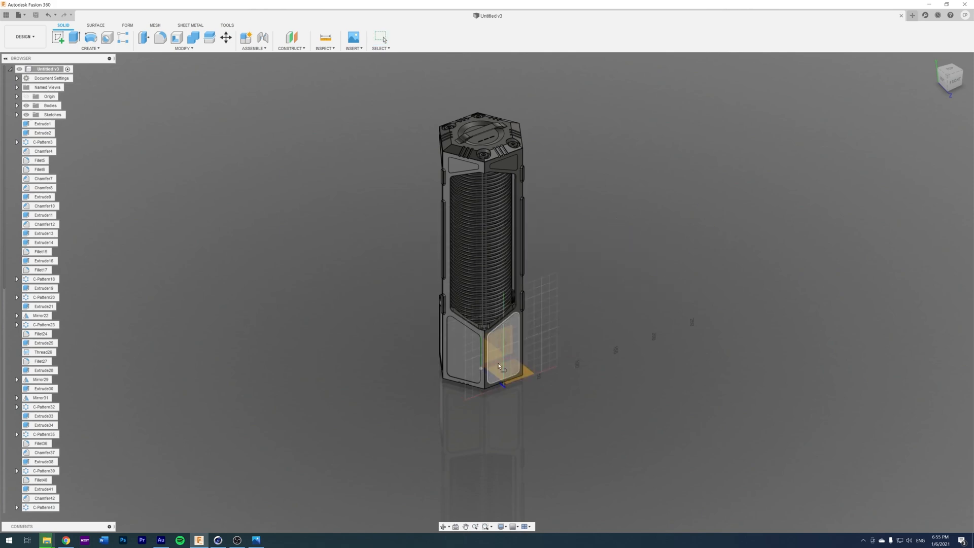
left_click(463, 400)
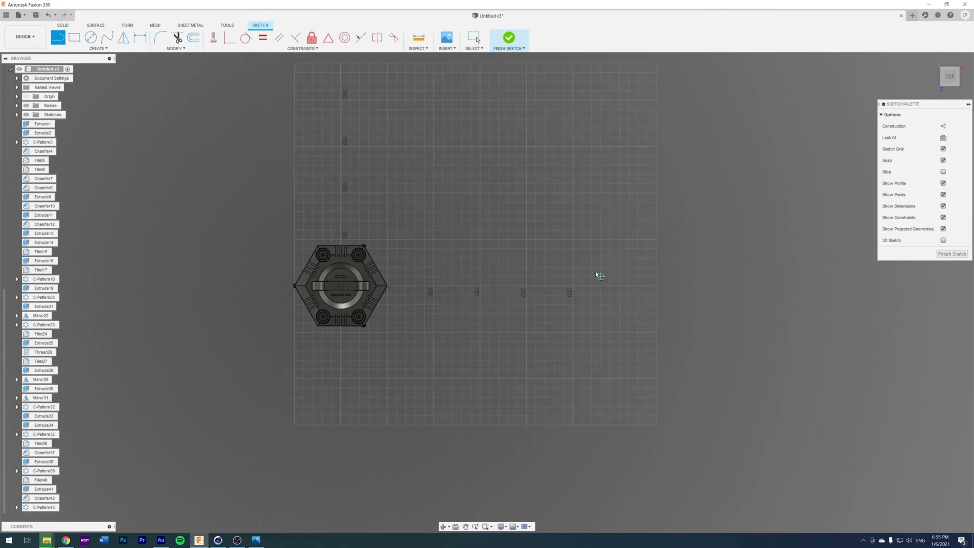
Draw a six-sided inscribed polygon beside the model, centred on the red axis about 150 cm from the origin and wider than the model
left_click(98, 49)
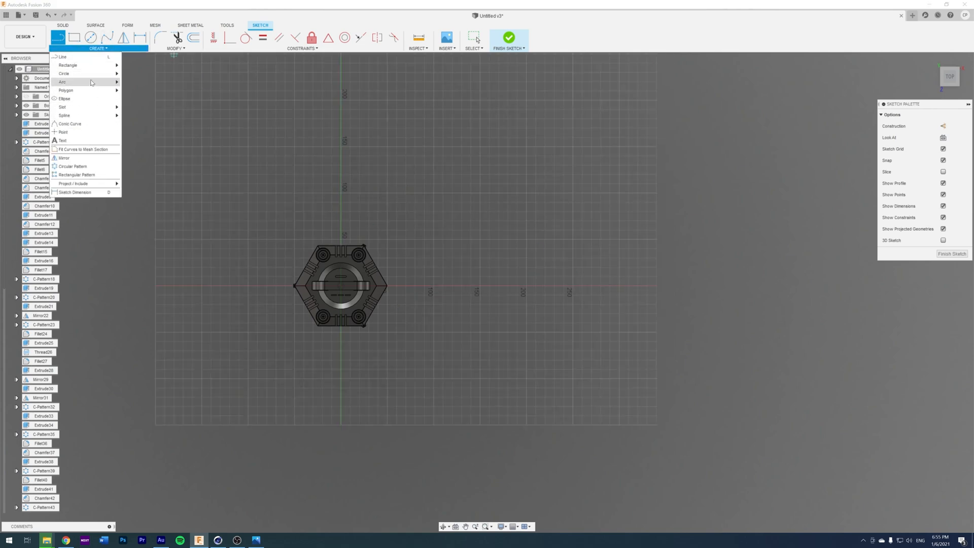
mouse_move(92, 83)
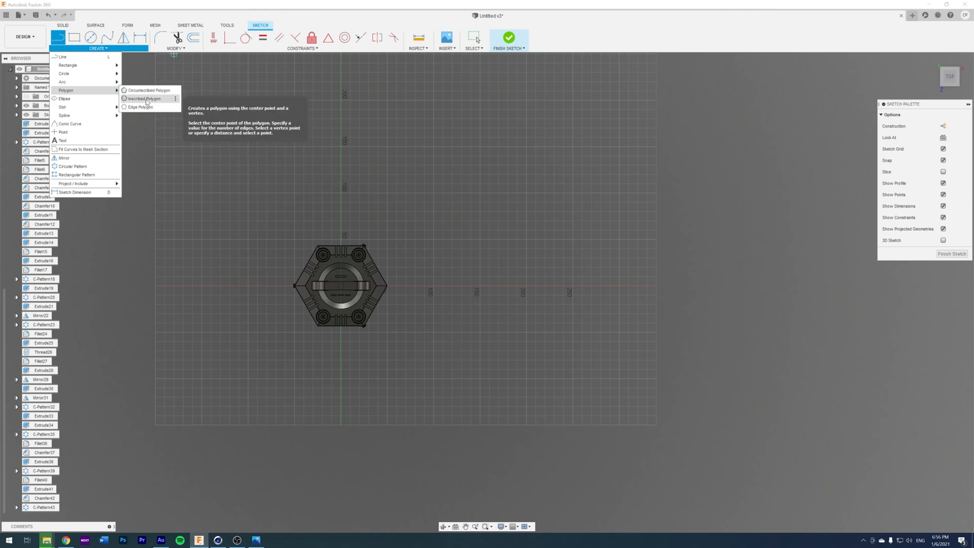
left_click(146, 101)
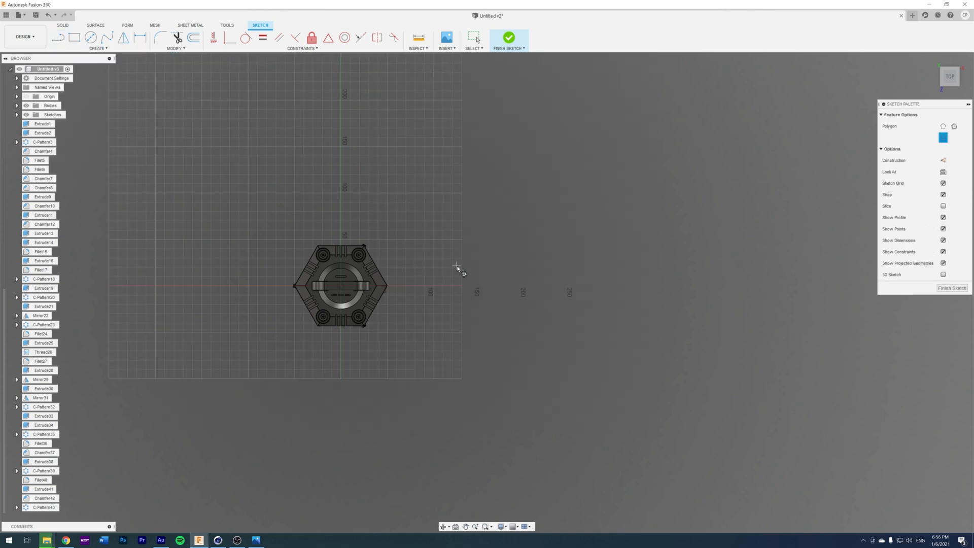
left_click(481, 287)
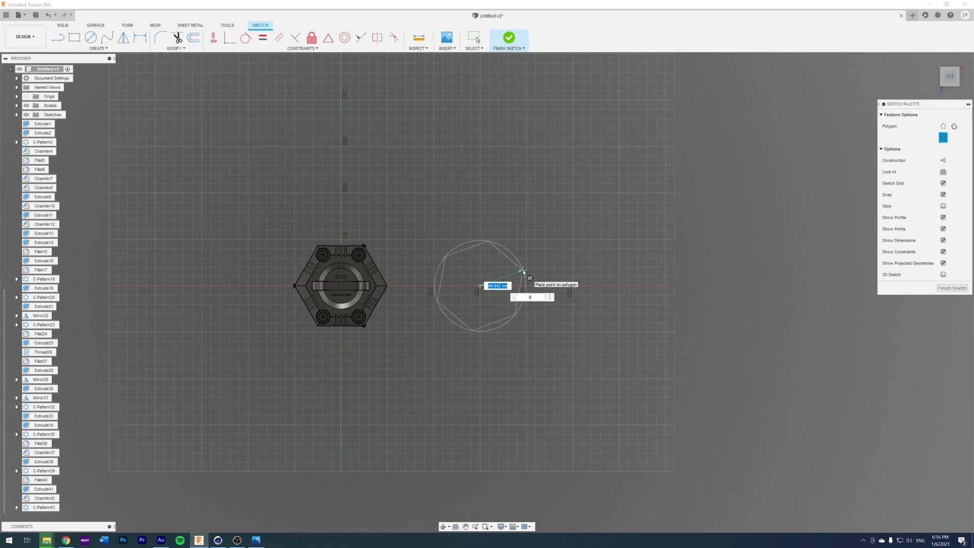
key("Tab")
type("8")
key("BackSpace")
type("6")
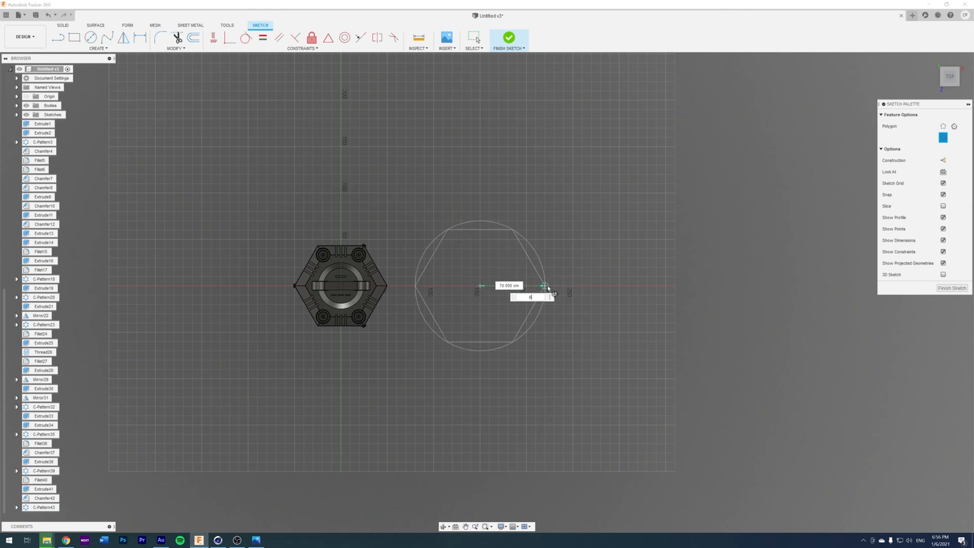
left_click(551, 286)
Finish the sketch and extrude the hexagon upward into a new body slightly taller than the canister
middle_click_drag(556, 326, 535, 285, "shift")
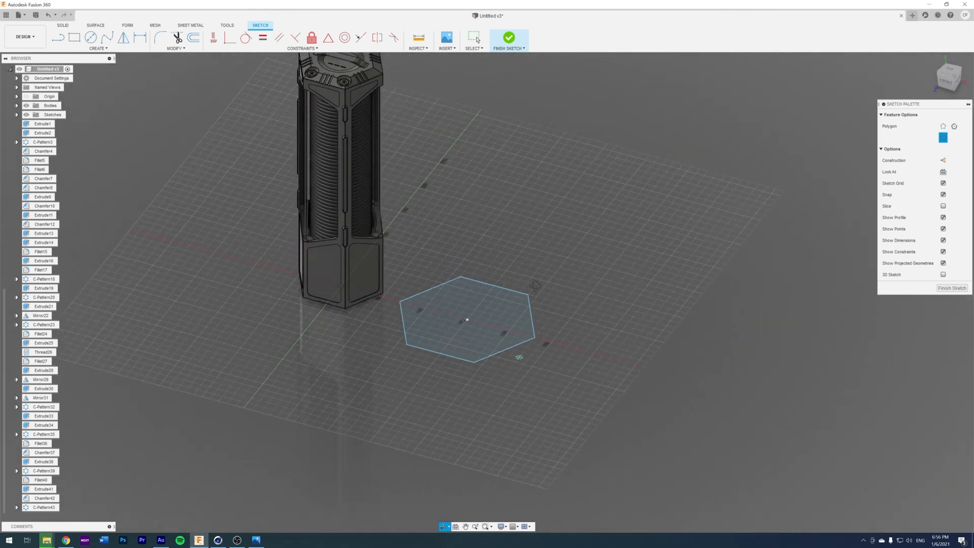
left_click(952, 288)
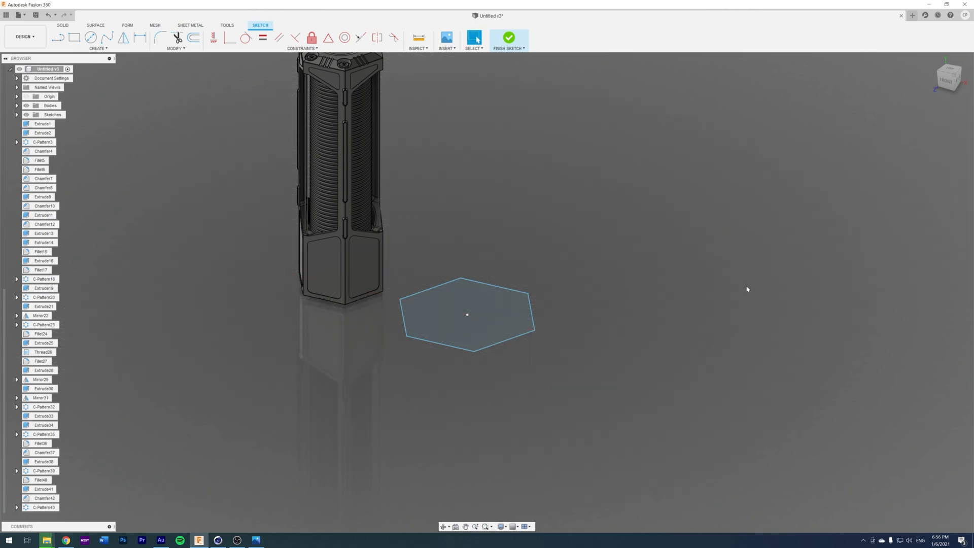
right_click(514, 323)
left_click(470, 313)
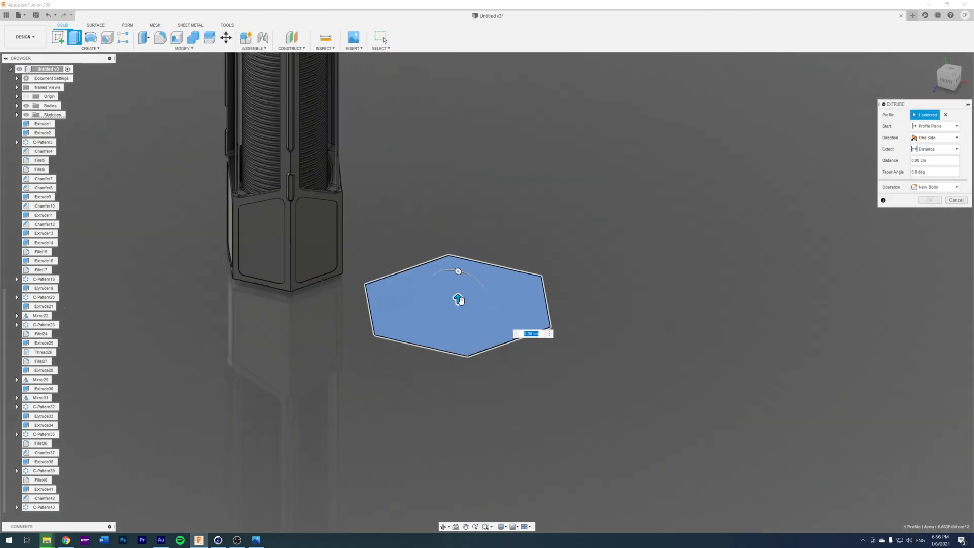
left_click_drag(458, 300, 467, 125)
key("Return")
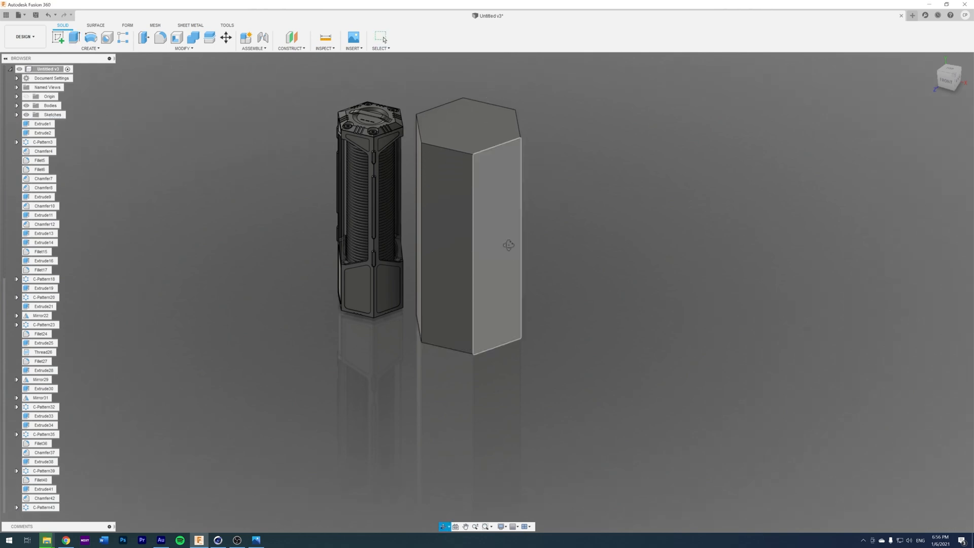
Hide the ribbed inner cylinder, Body2, keeping the canister's outer shell and the new hexagonal block shown
middle_click_drag(508, 245, 545, 232, "shift")
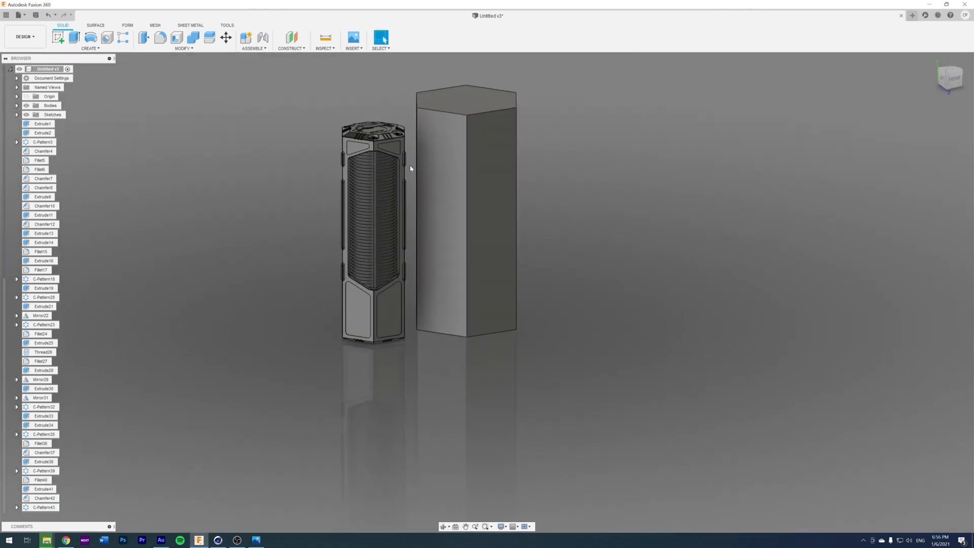
left_click(17, 105)
left_click(33, 114)
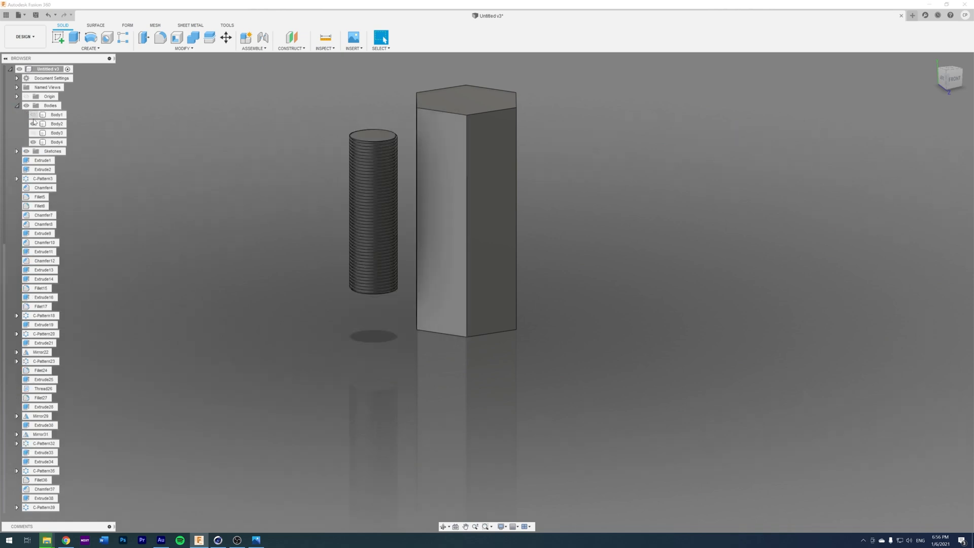
left_click(33, 115)
left_click(33, 124)
middle_click_drag(274, 355, 294, 362, "shift")
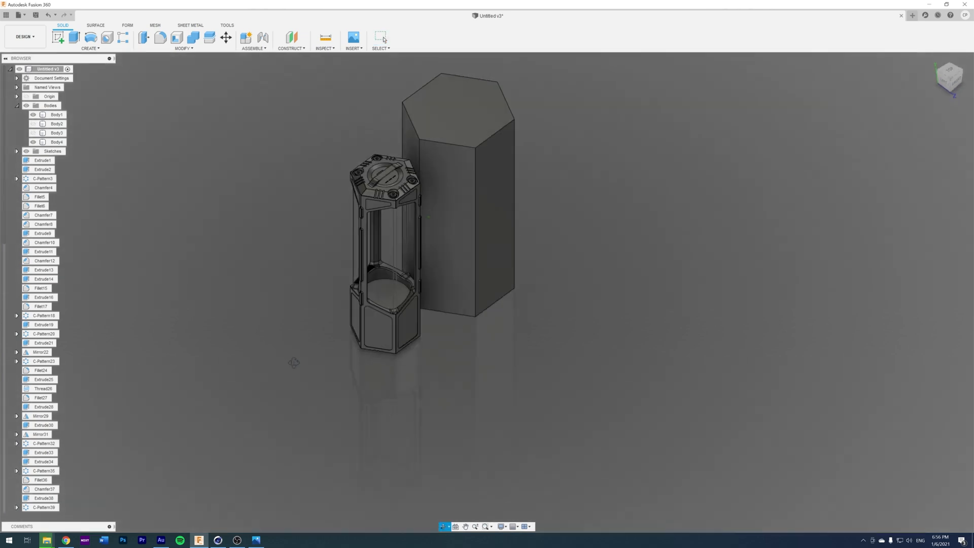
key("Escape")
scroll(386, 281, "up", 3)
left_click(427, 211)
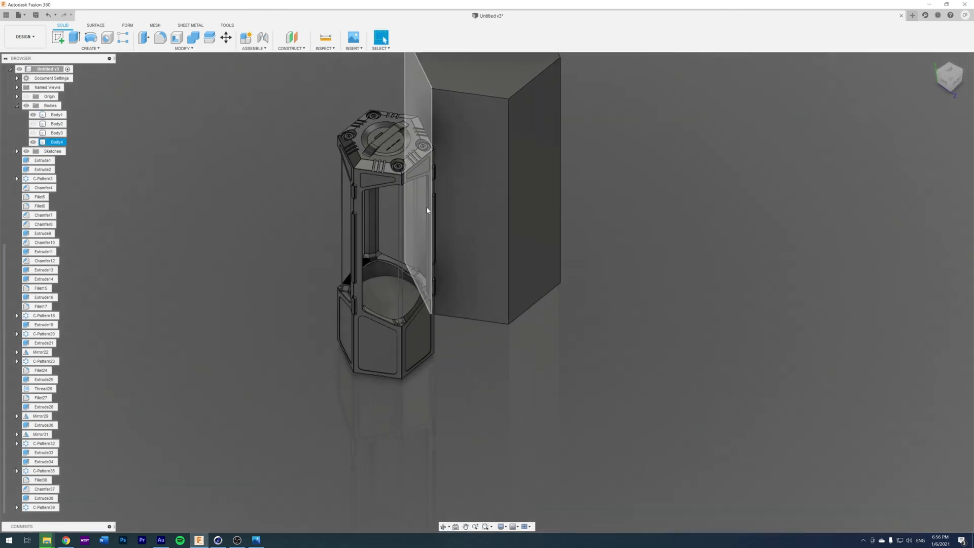
mouse_move(437, 193)
middle_mouse_down("shift")
mouse_move(449, 219)
mouse_move(451, 203)
middle_mouse_up("shift")
Sketch a two-point rectangle on the hexagonal block's top face, overlapping the corner nearest the canister, and finish the sketch
left_click(481, 98)
middle_click_drag(480, 98, 483, 193)
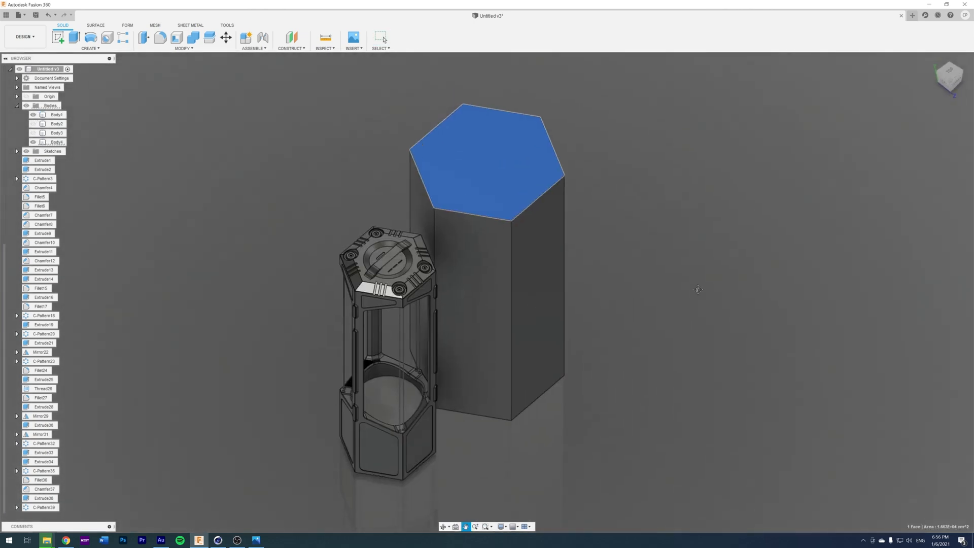
right_click(497, 182)
left_click(497, 203)
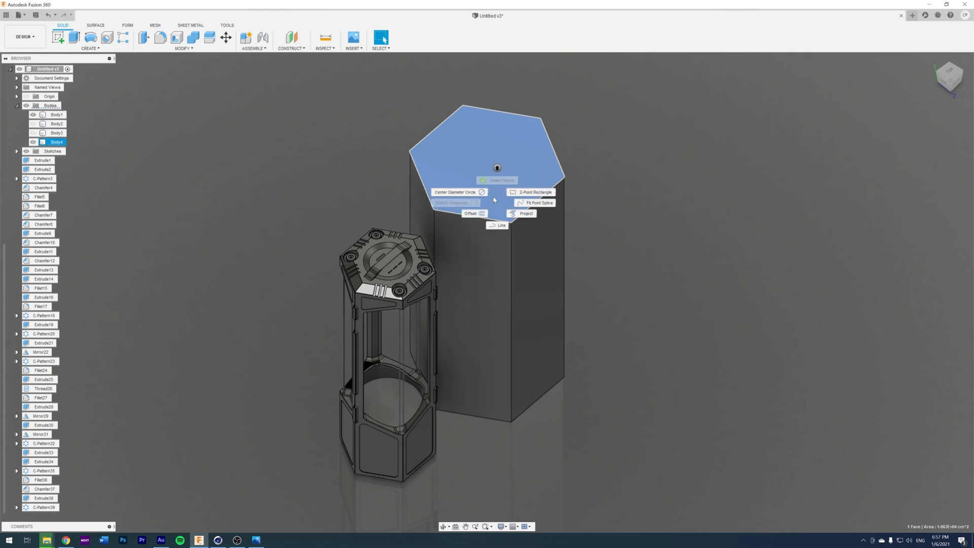
left_click(537, 195)
key("r")
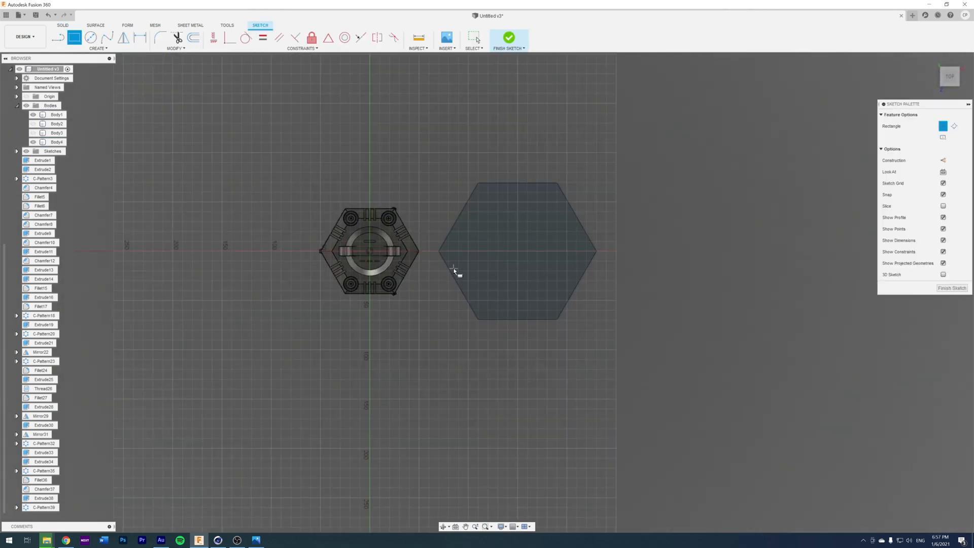
left_click(423, 218)
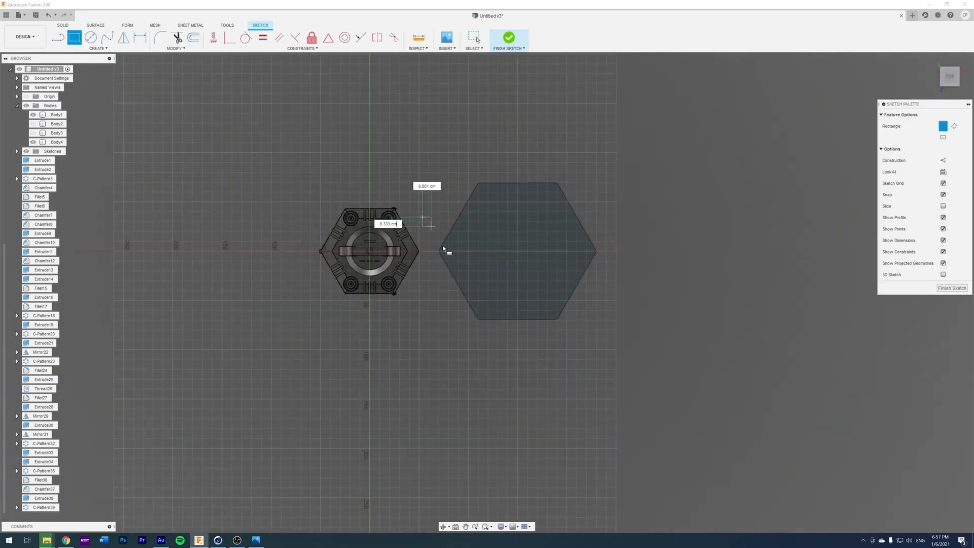
left_click(471, 286)
key("Escape")
middle_click_drag(936, 287, 507, 276, "shift")
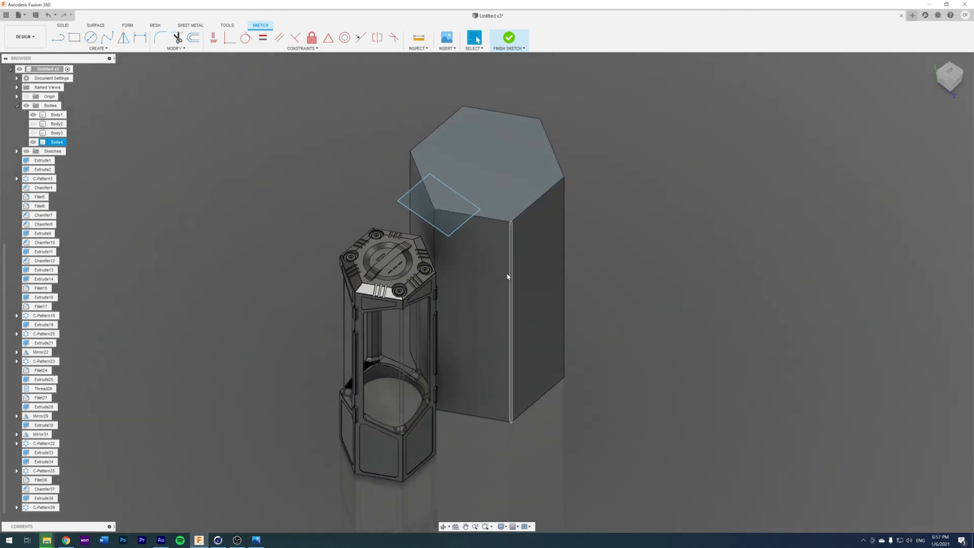
key("Escape")
Move the rectangle sketch down vertically to slightly below the block's top face
left_click(460, 229)
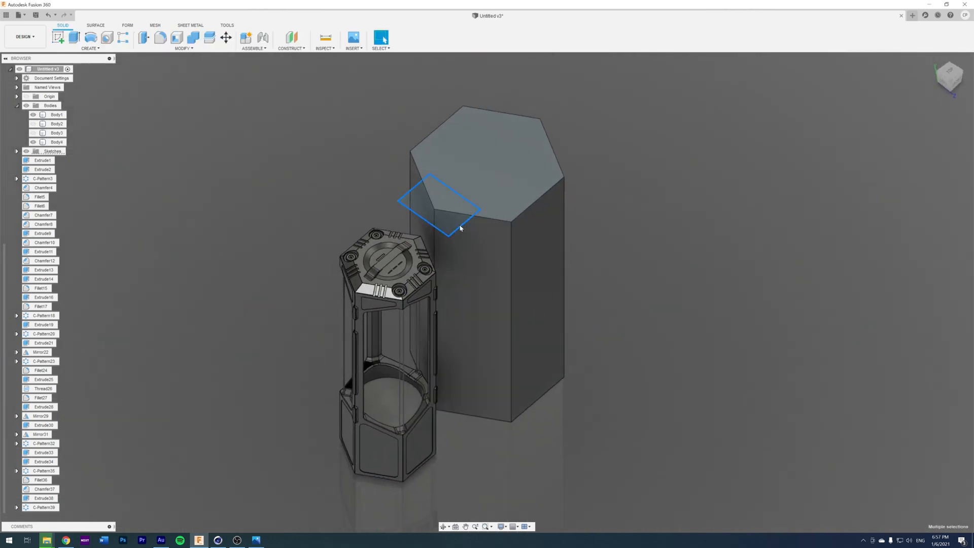
right_click(461, 228)
left_click(415, 231)
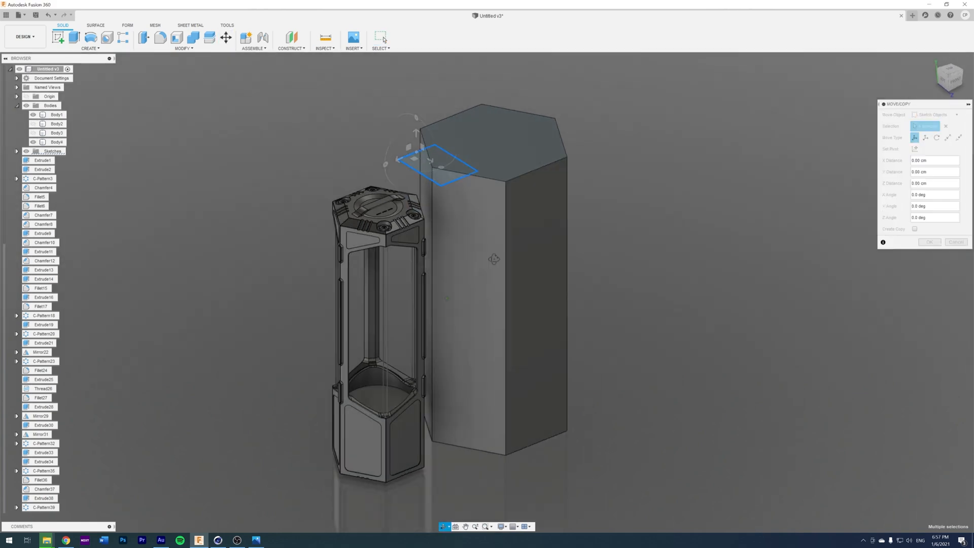
left_click_drag(415, 125, 416, 153)
left_click(931, 242)
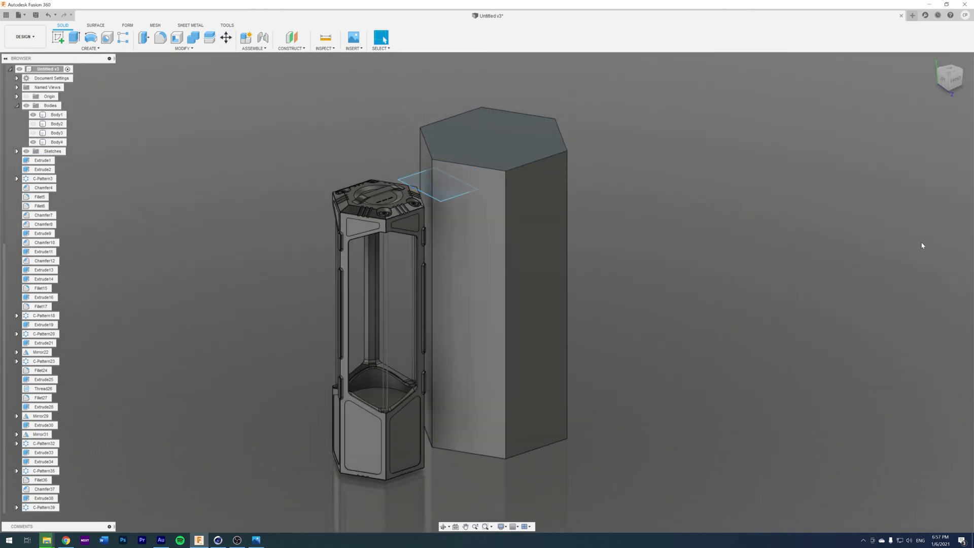
Extrude the rectangle 160 cm downward as a cut through the block's corner
right_click(445, 194)
left_click(468, 188)
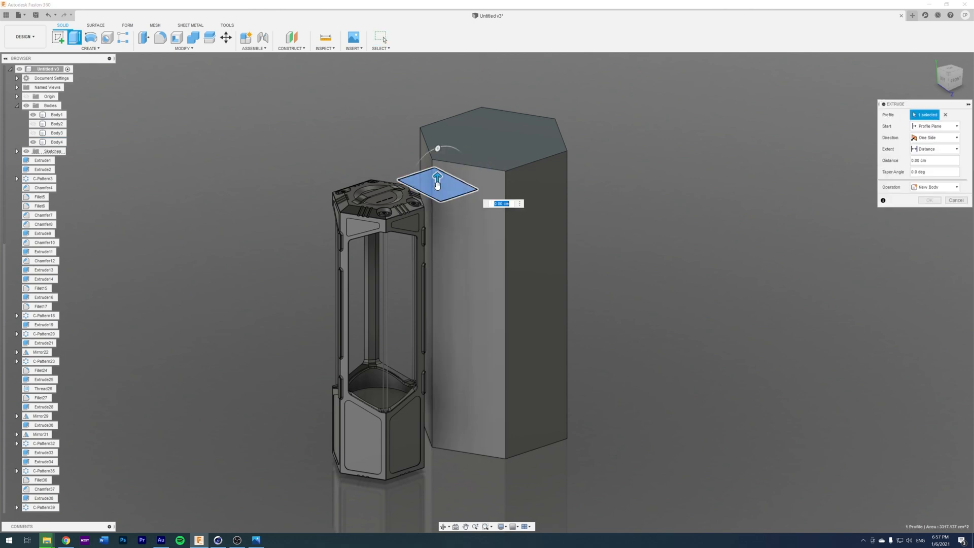
left_click_drag(437, 182, 438, 336)
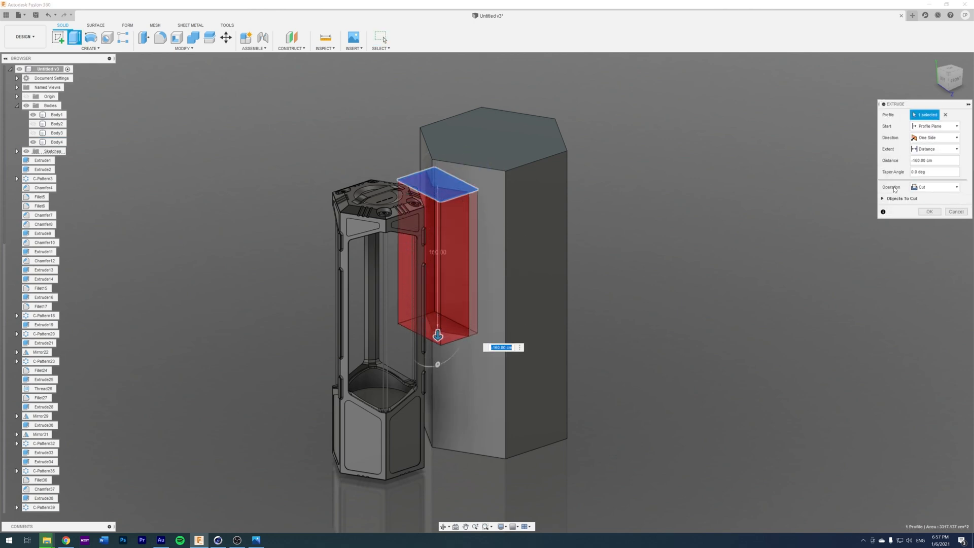
mouse_move(562, 207)
middle_mouse_down("shift")
mouse_move(652, 202)
mouse_move(659, 210)
mouse_move(579, 207)
middle_mouse_up("shift")
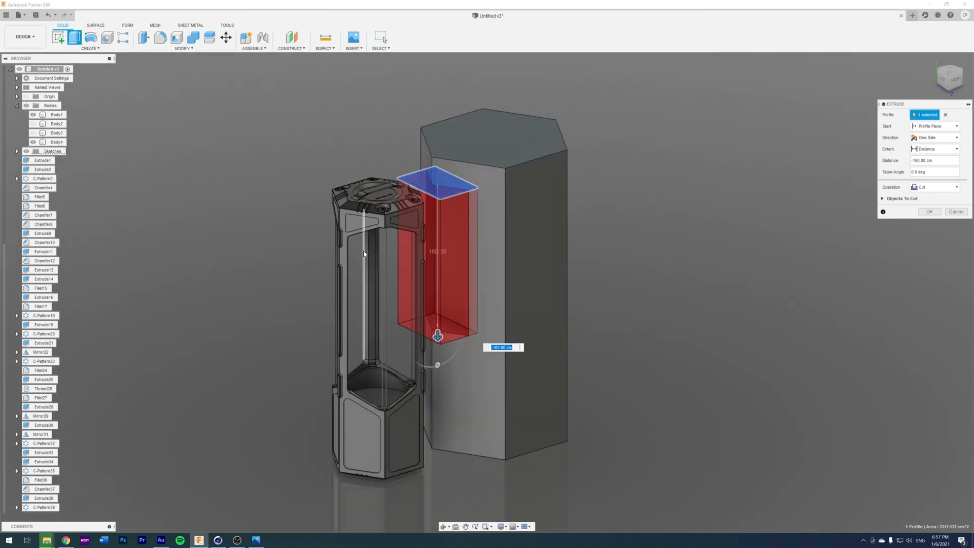
left_click(930, 212)
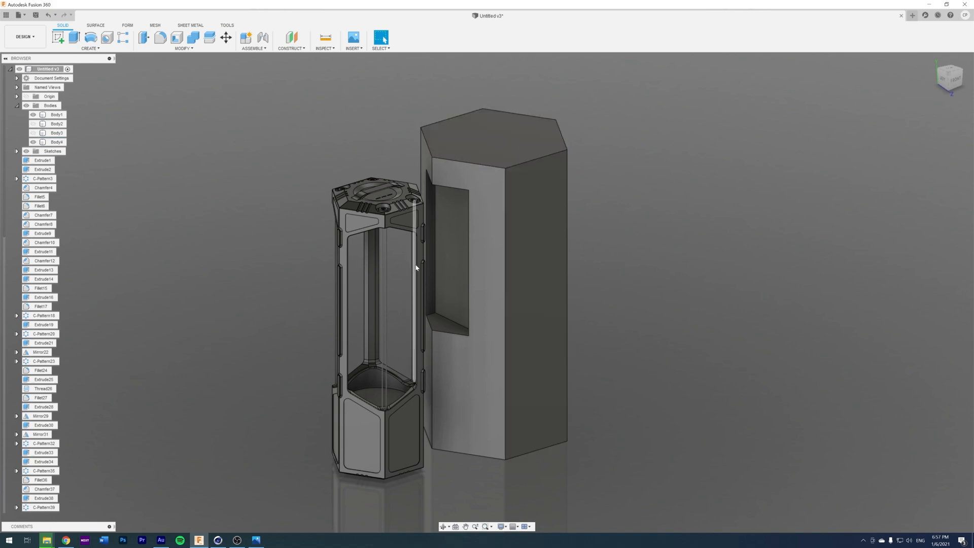
middle_click_drag(425, 265, 431, 292, "shift")
left_click(457, 332)
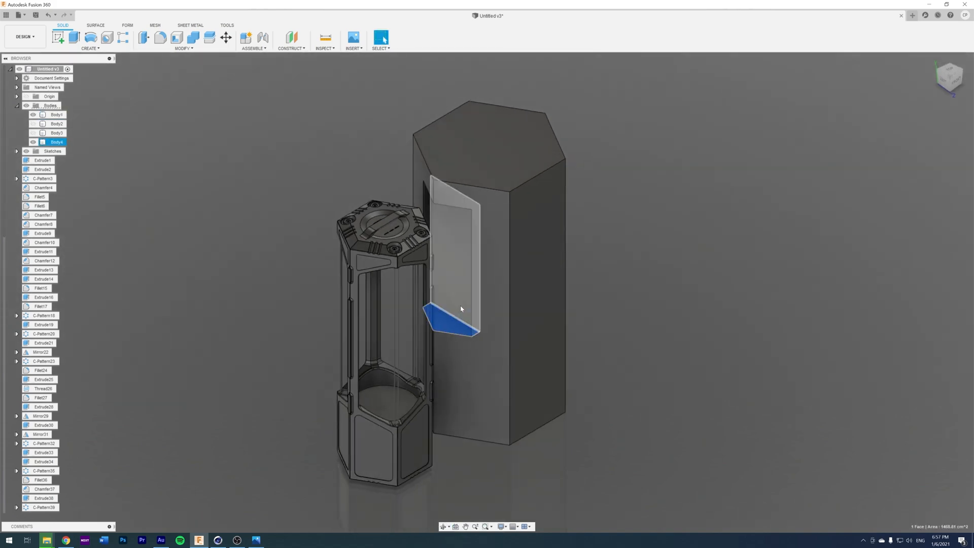
middle_click_drag(456, 332, 473, 299, "shift")
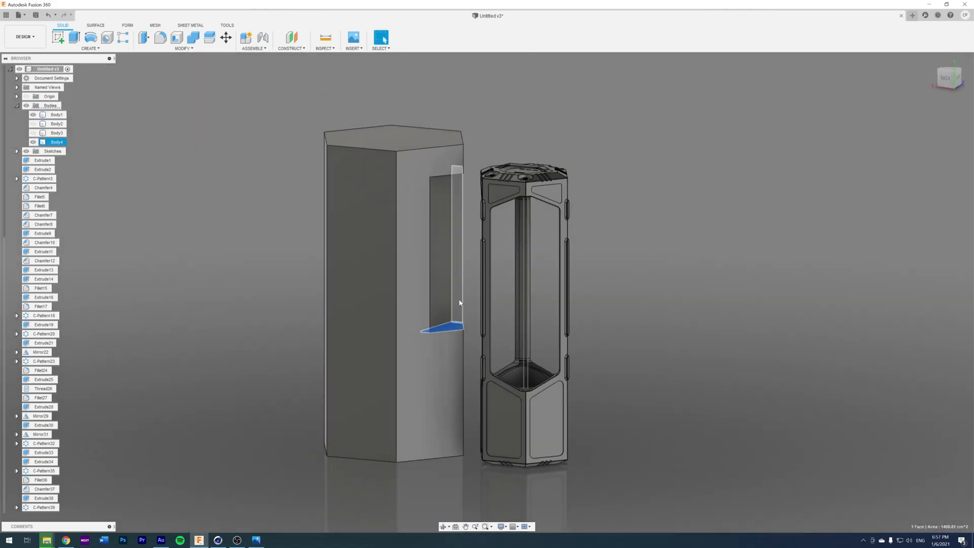
Try to repeat the cut's four faces around the hexagonal block with a circular pattern
left_click(456, 294)
middle_click_drag(672, 215, 642, 241, "shift")
left_click(432, 185)
left_click(108, 49)
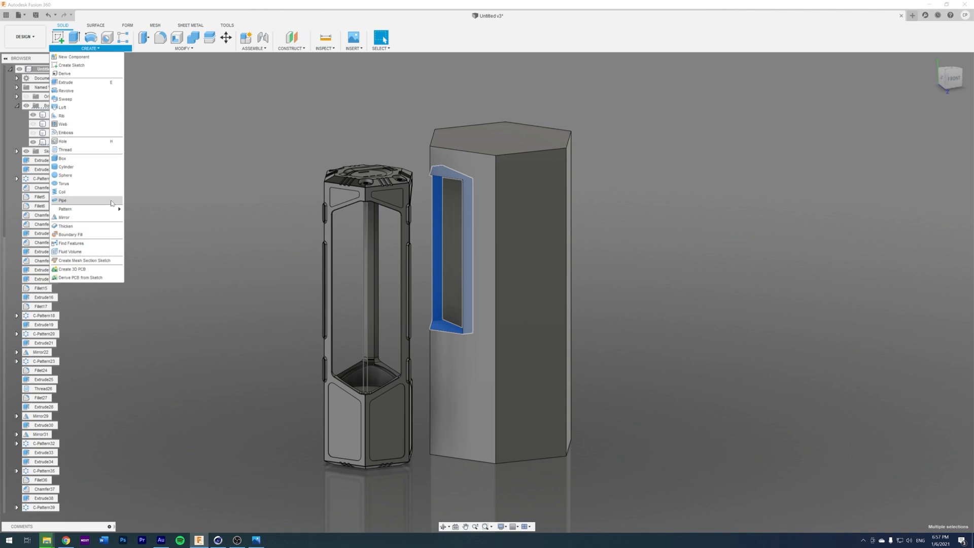
mouse_move(108, 210)
left_click(159, 218)
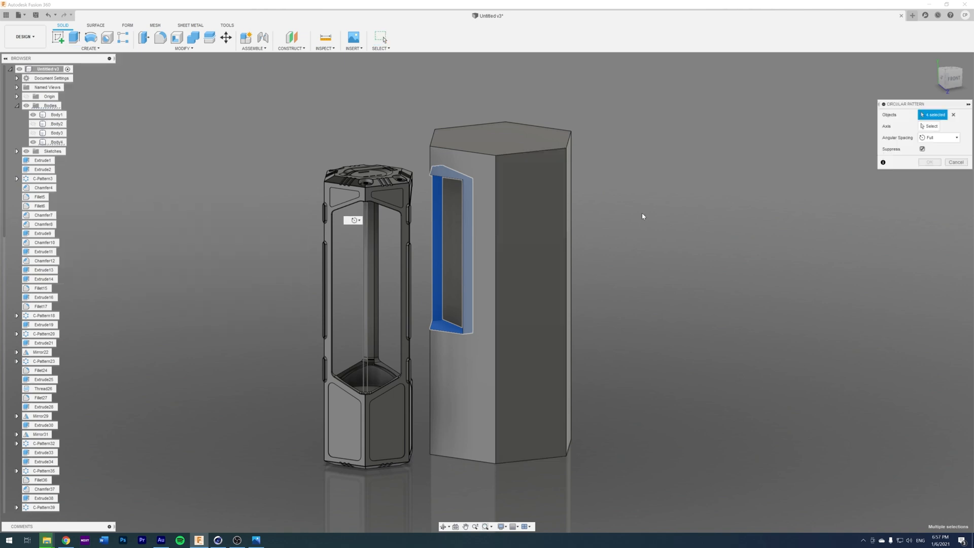
middle_click_drag(642, 212, 514, 188, "shift")
left_click(929, 127)
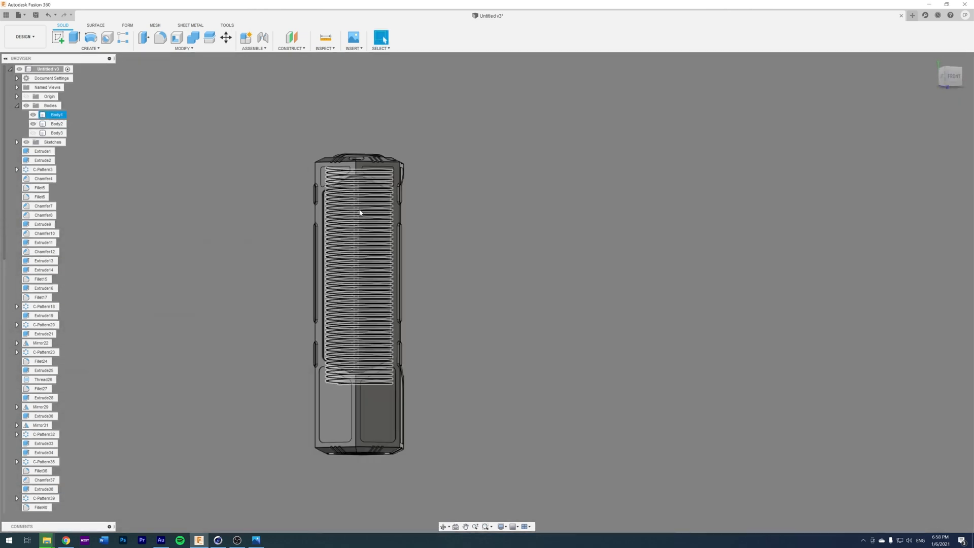
Sketch a circle about 60 cm in diameter on the horizontal ground plane beside the canister and finish the sketch
scroll(360, 212, "up", 4)
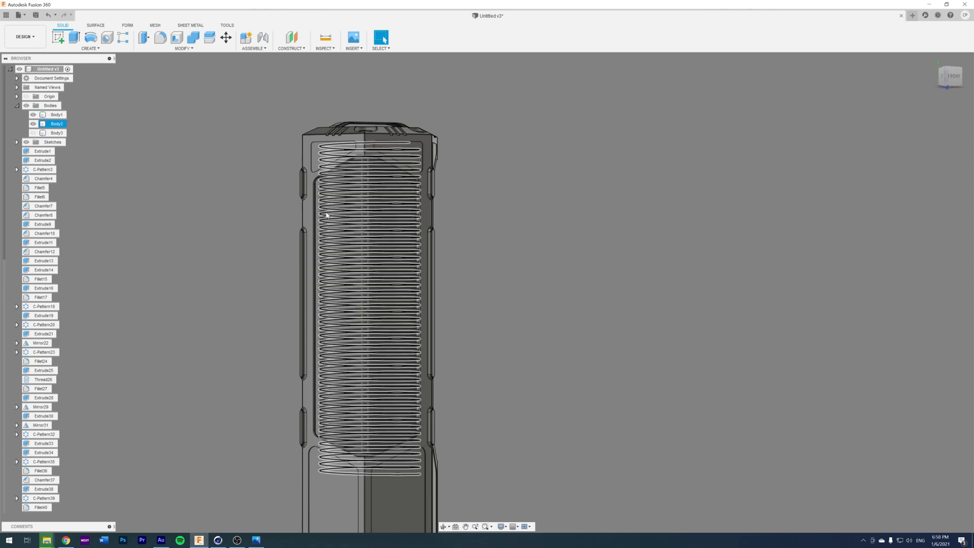
middle_click_drag(644, 276, 635, 297, "shift")
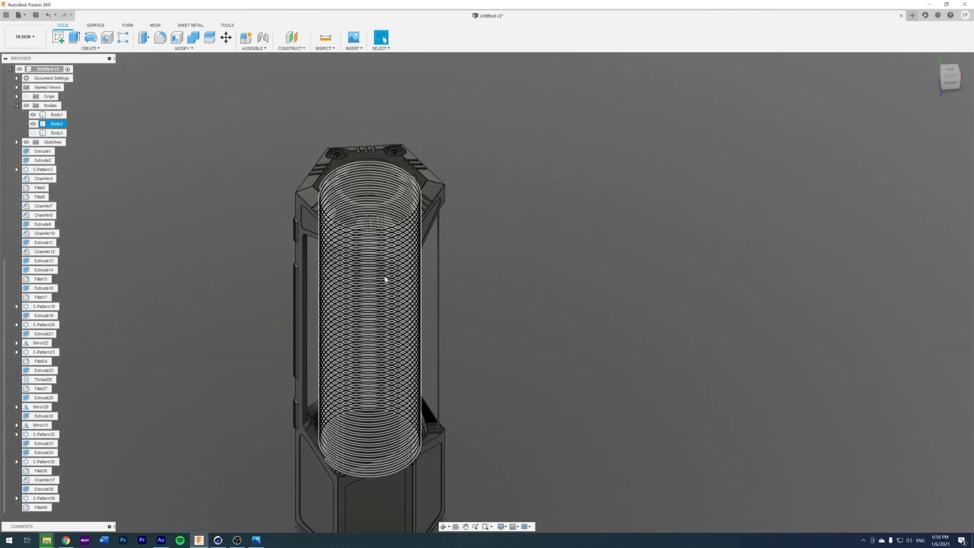
right_click(589, 378)
left_click(591, 400)
left_click(567, 386)
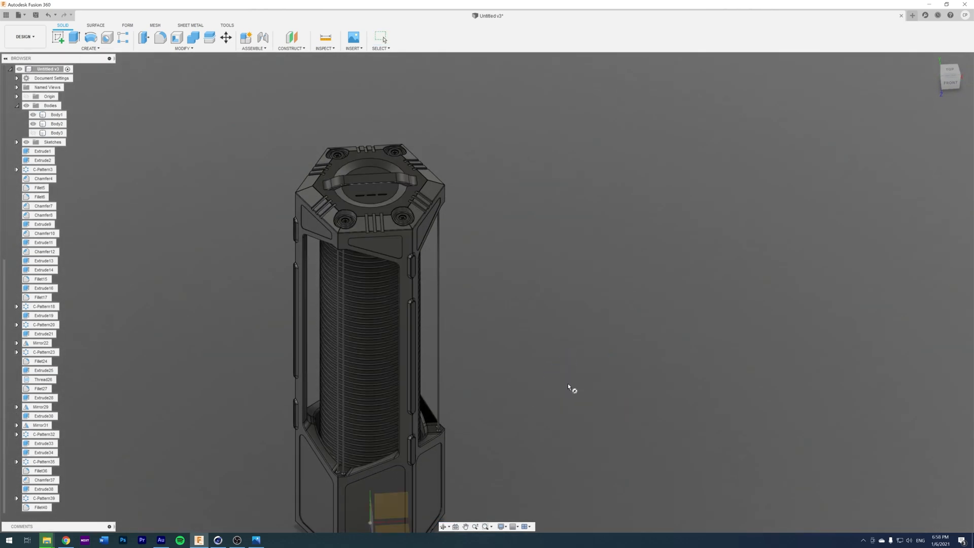
scroll(482, 446, "down", 3)
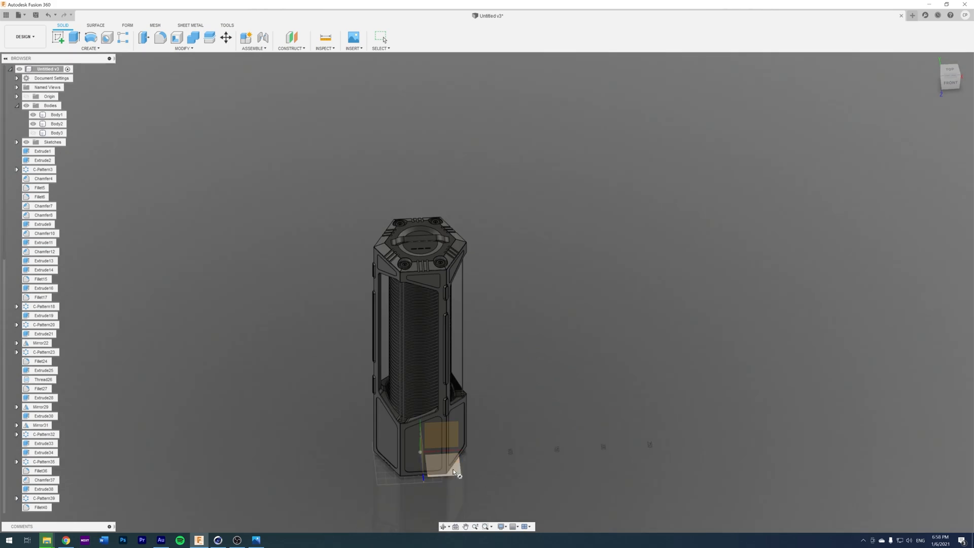
left_click(457, 472)
key("c")
left_click(550, 263)
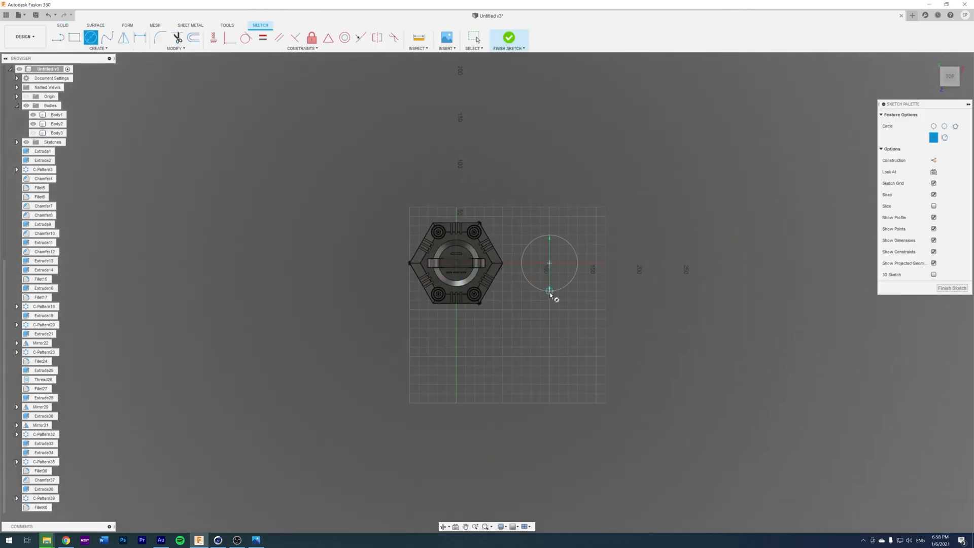
left_click(550, 291)
left_click(946, 288)
Extrude the circle 310 cm upward as a new body
left_click(515, 444)
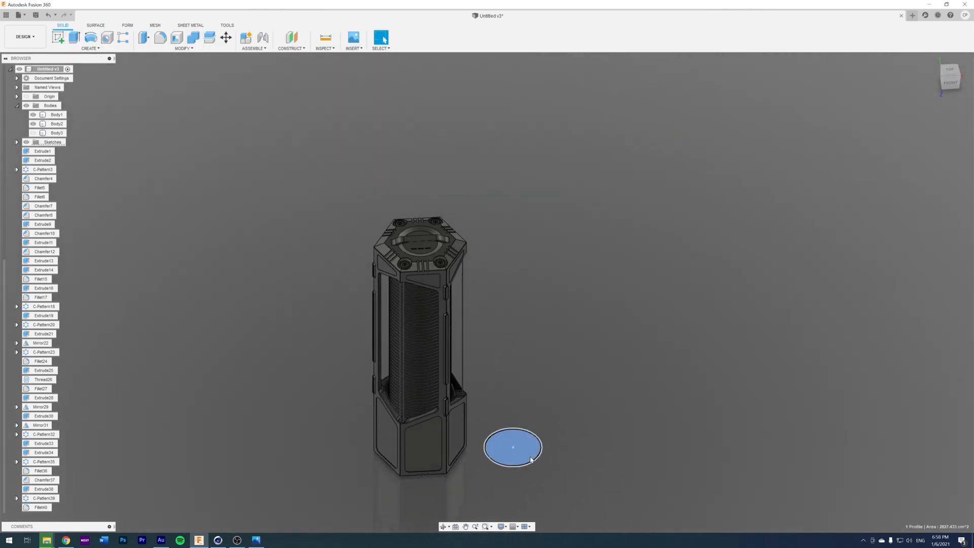
right_click(527, 447)
left_click(557, 447)
left_click_drag(513, 440, 510, 223)
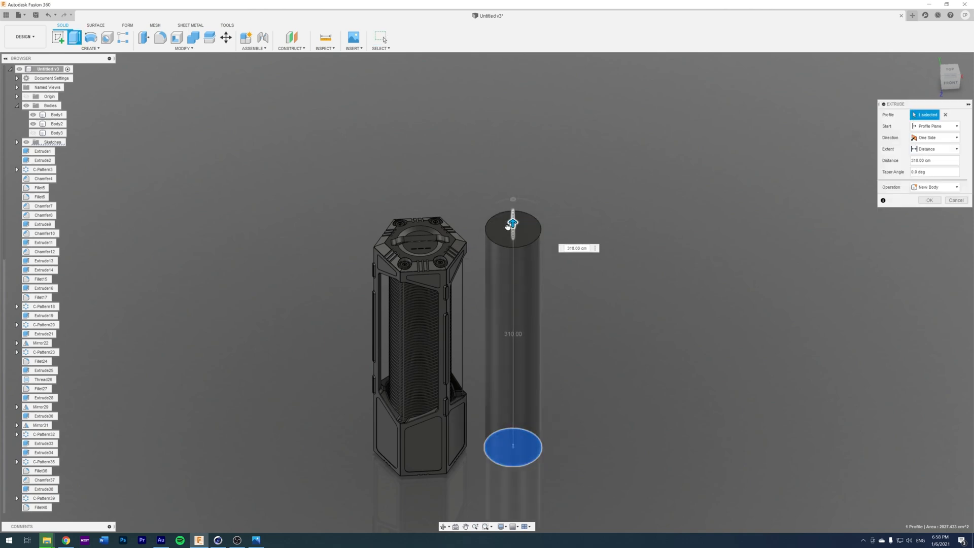
left_click(930, 199)
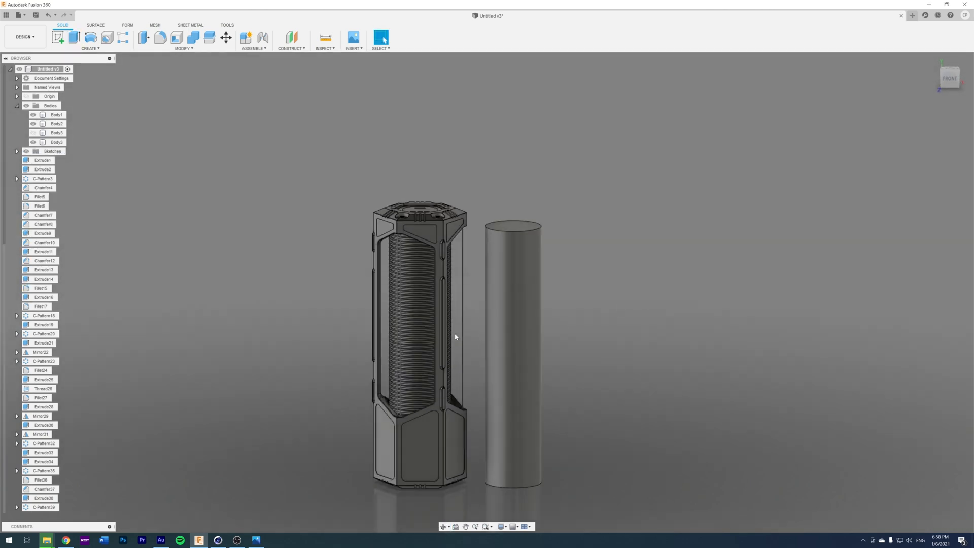
Set up a full-length modeled thread on the new cylinder's side face
left_click(90, 48)
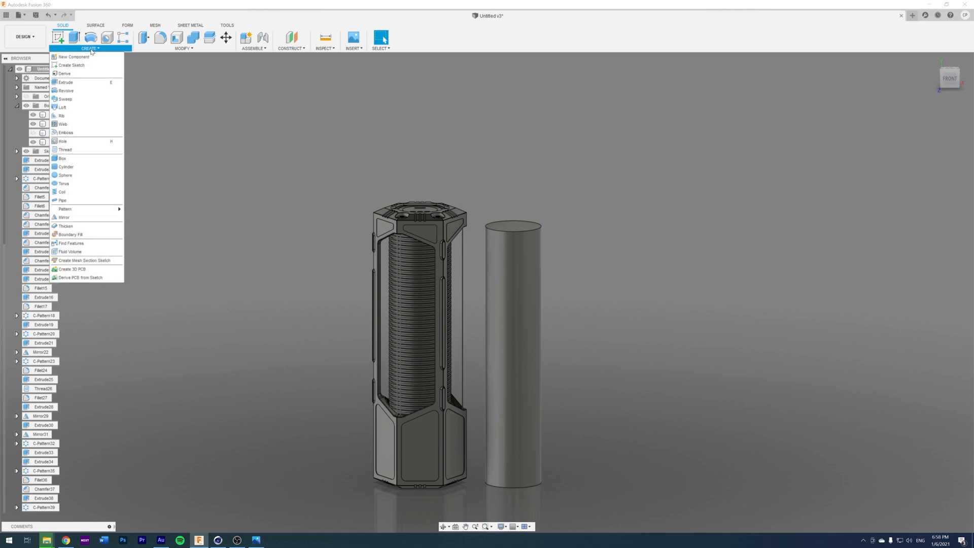
left_click(67, 150)
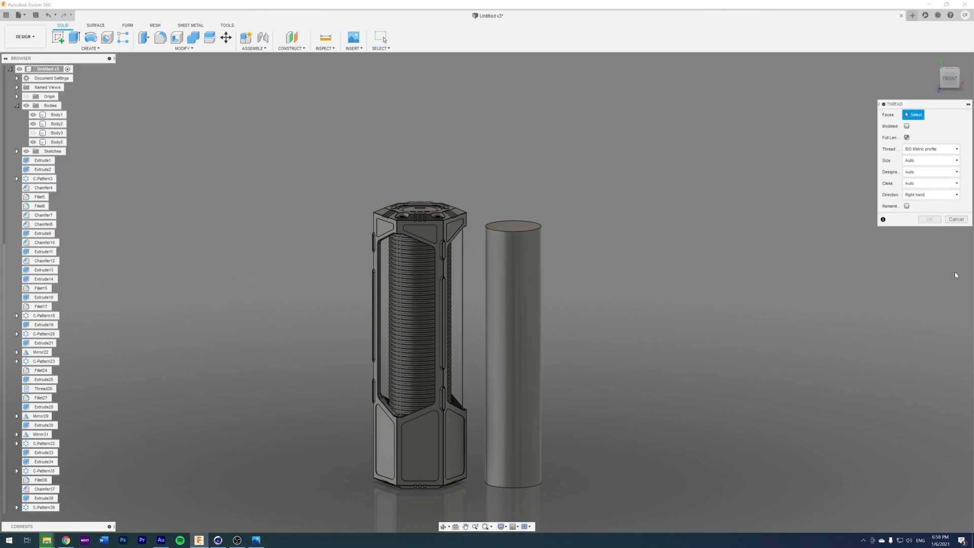
left_click(526, 266)
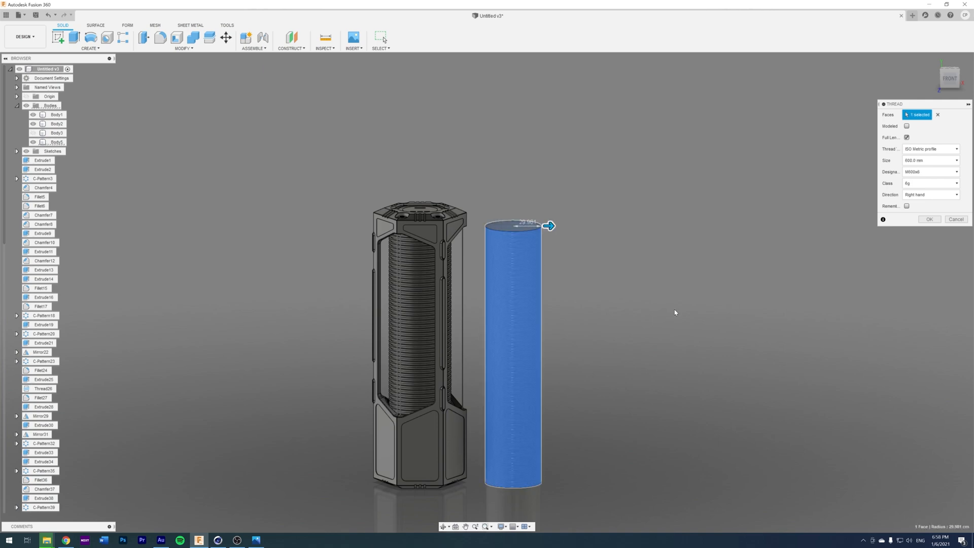
scroll(575, 256, "up", 3)
scroll(576, 257, "up", 2)
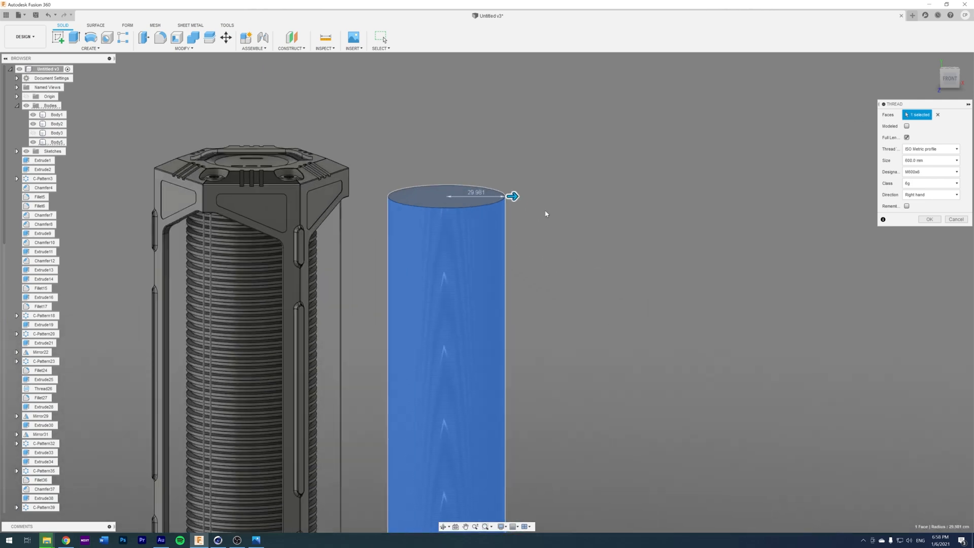
scroll(490, 224, "up", 2)
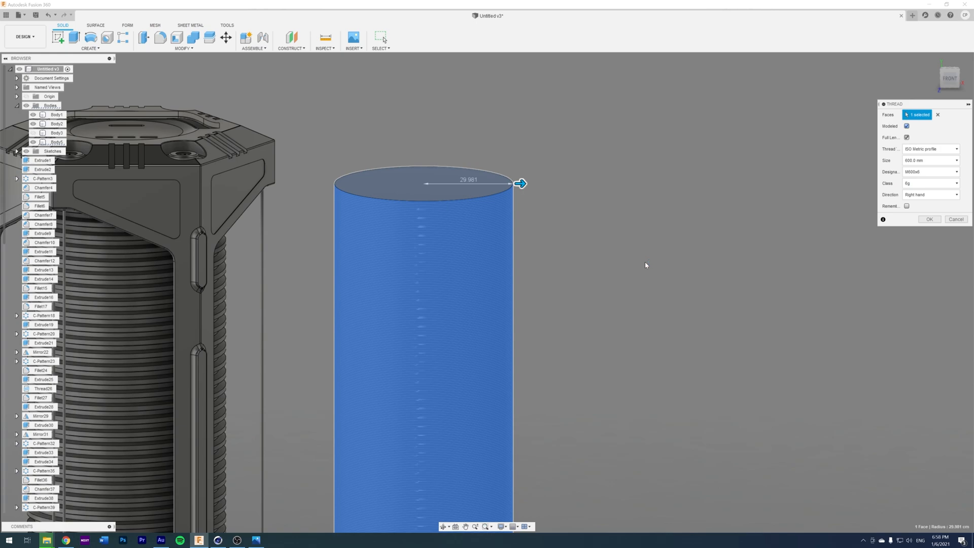
middle_click_drag(604, 220, 572, 219, "shift")
scroll(455, 201, "up", 3)
scroll(454, 202, "up", 2)
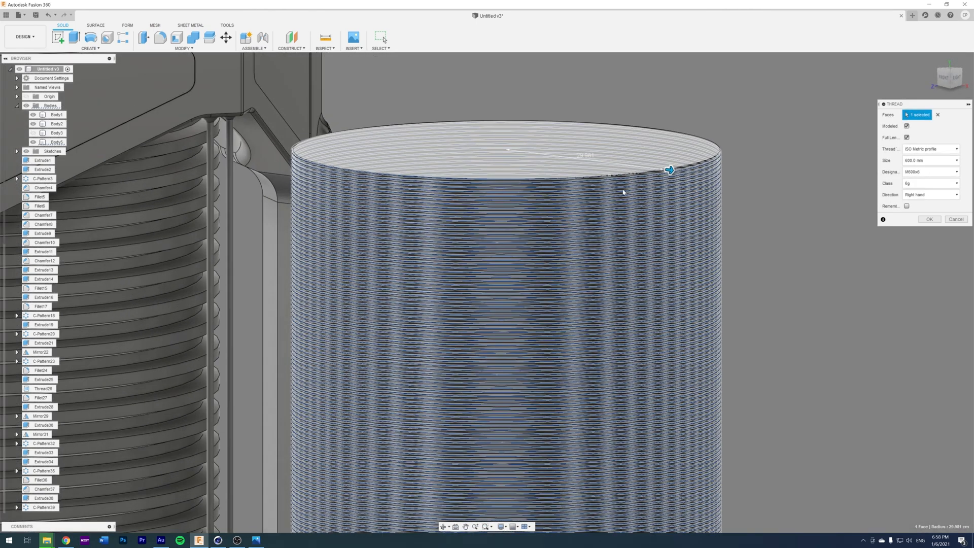
Try the ANSI Metric M Profile and ISO Metric Trapezoidal thread types on the cylinder, and cancel the thread
left_click(919, 149)
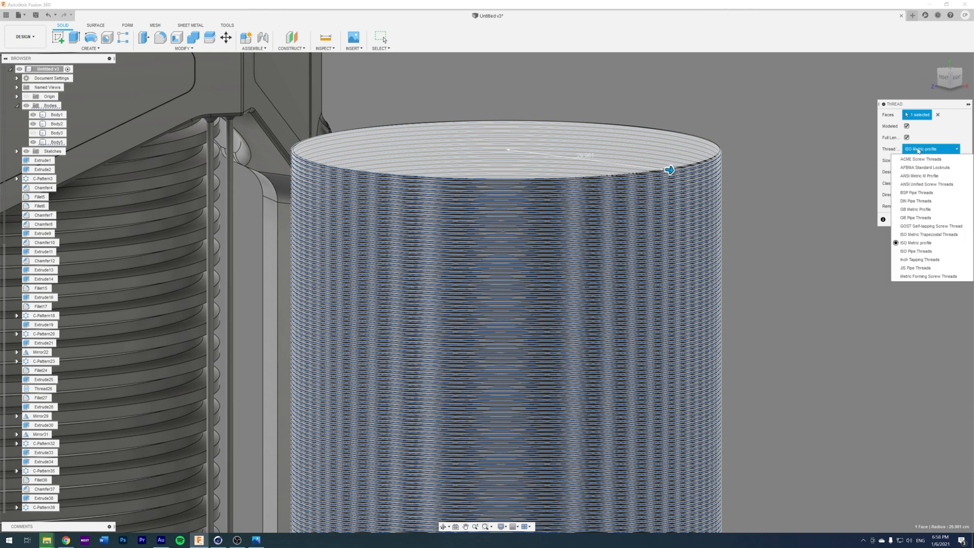
left_click(927, 175)
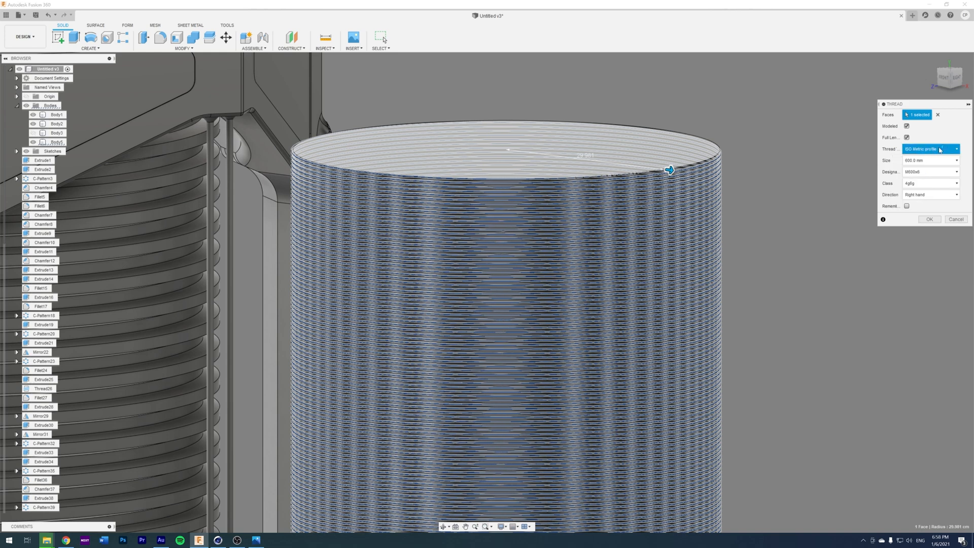
left_click(927, 151)
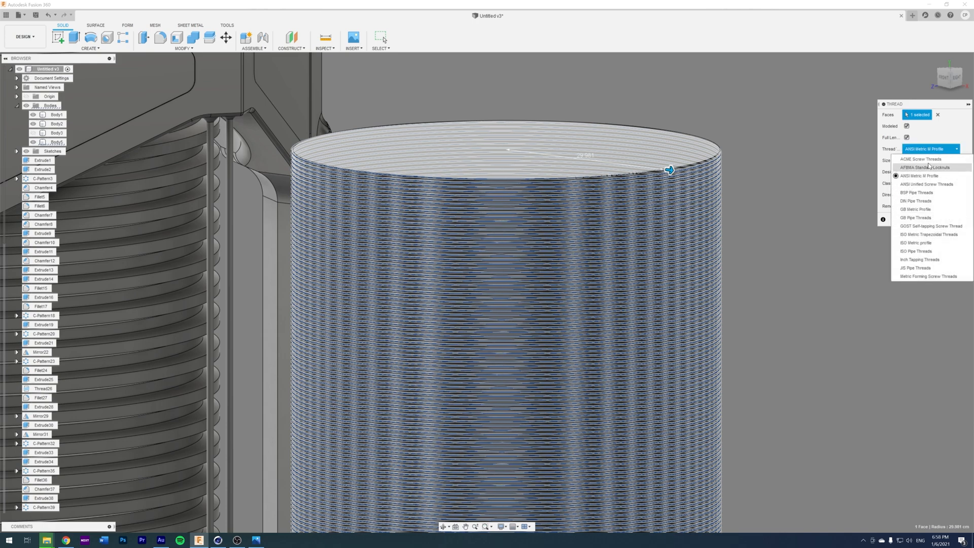
left_click(928, 234)
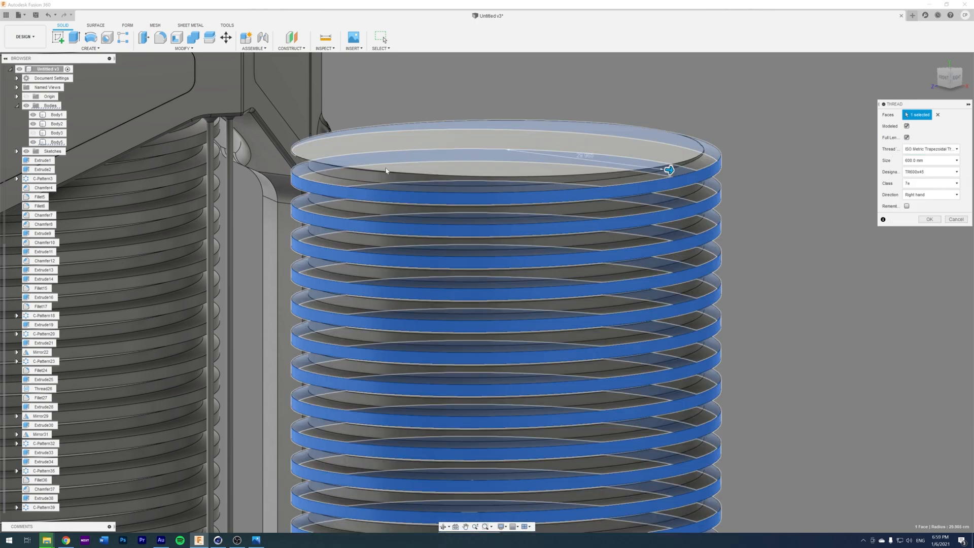
scroll(592, 220, "down", 10)
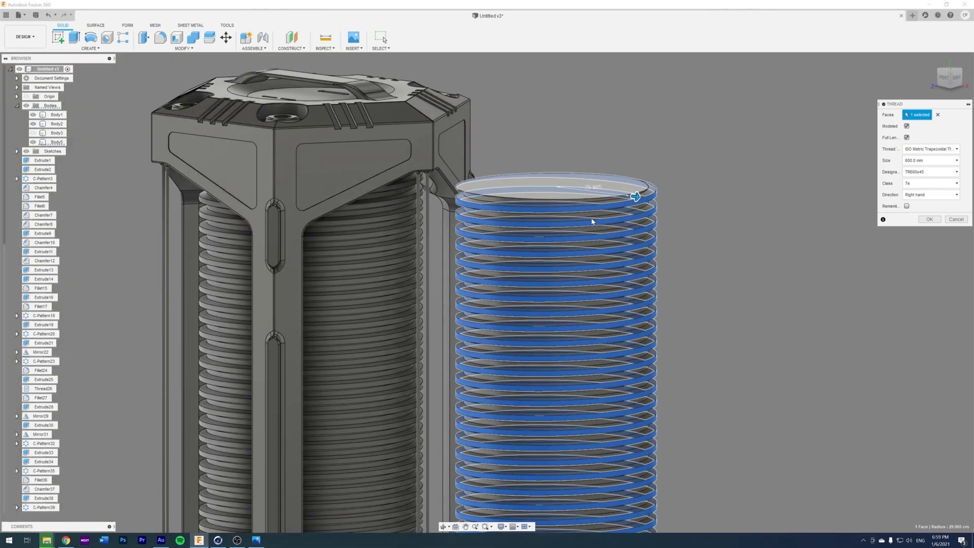
scroll(592, 220, "down", 2)
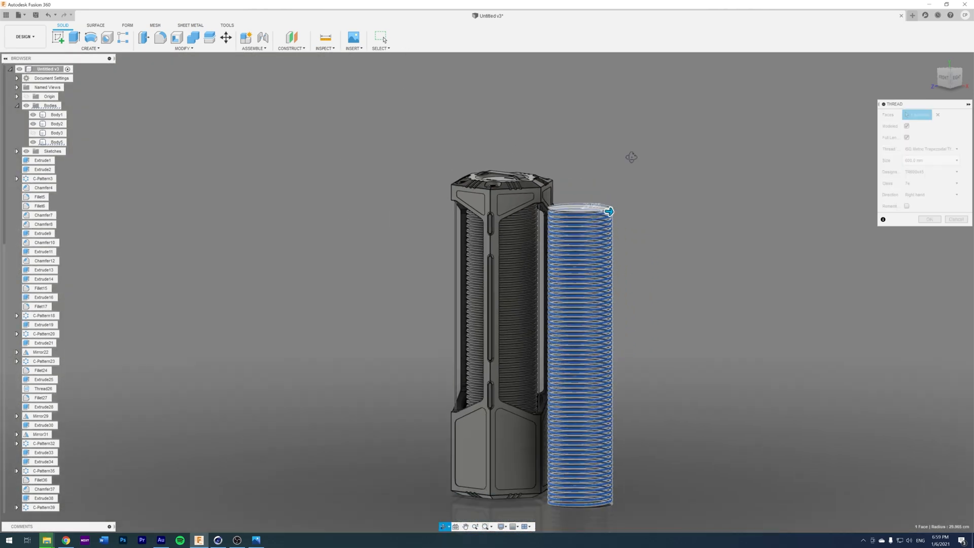
middle_click_drag(631, 157, 674, 152, "shift")
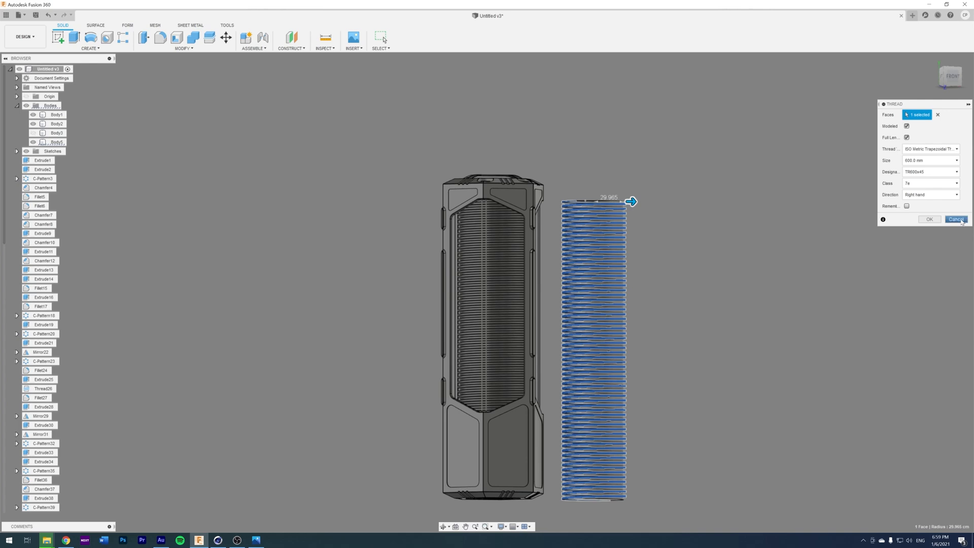
left_click(957, 219)
Switch to Chrome and look over the Patreon post for the Samples project
key("alt+Tab")
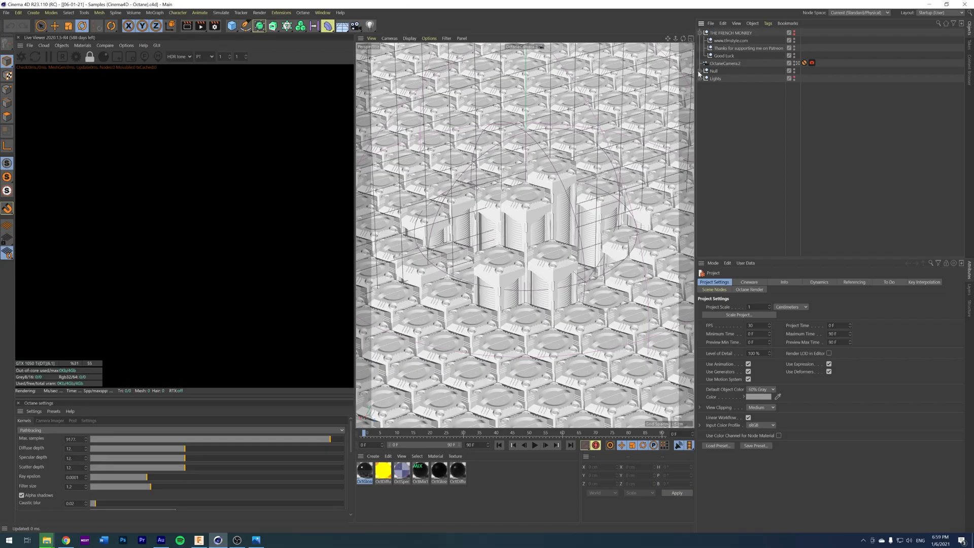
left_click(67, 542)
scroll(750, 394, "down", 1)
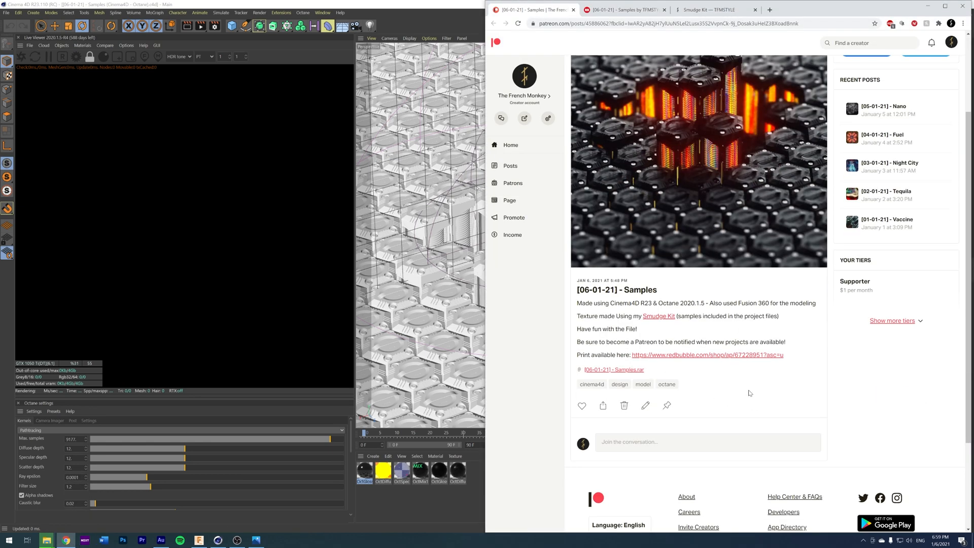
scroll(749, 393, "up", 3)
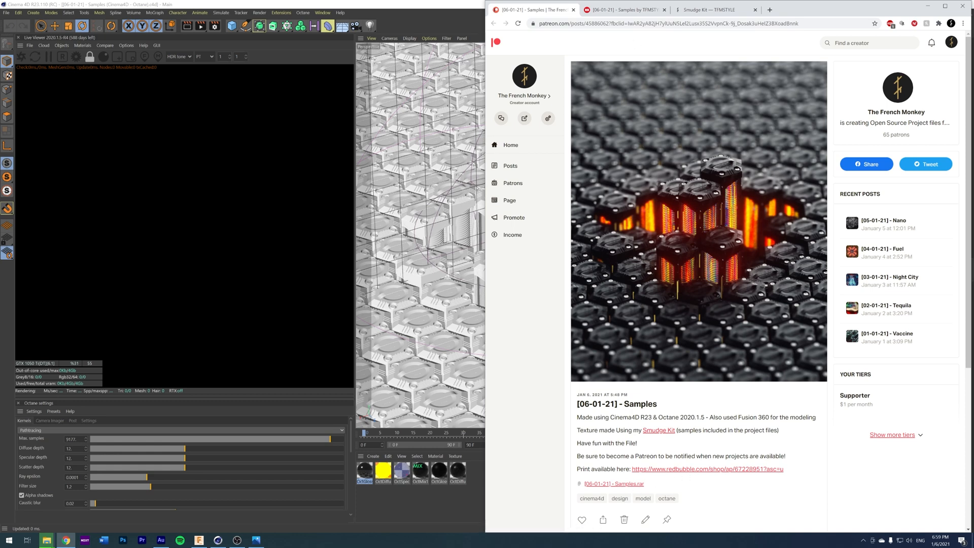
Look through the Redbubble print products for the Samples design and return to the Patreon post
left_click(624, 10)
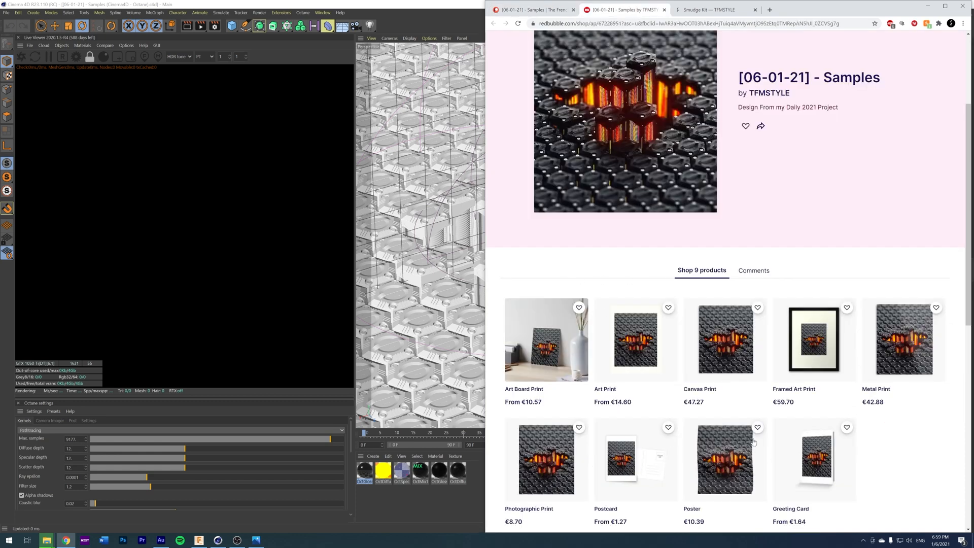
scroll(754, 443, "down", 1)
scroll(594, 308, "up", 3)
left_click(524, 11)
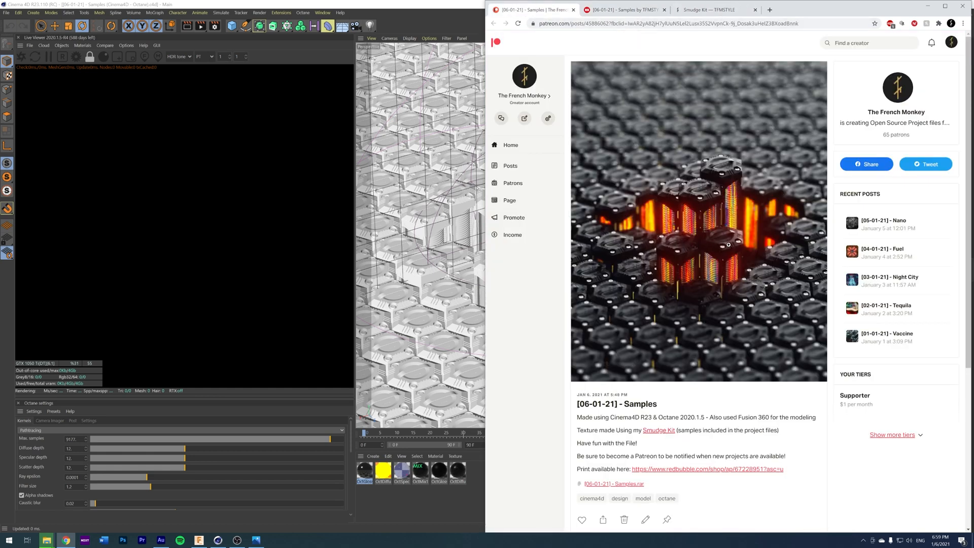
Look through the Smudge Kit product page and its preview renders, and switch back to Cinema 4D
left_click(713, 11)
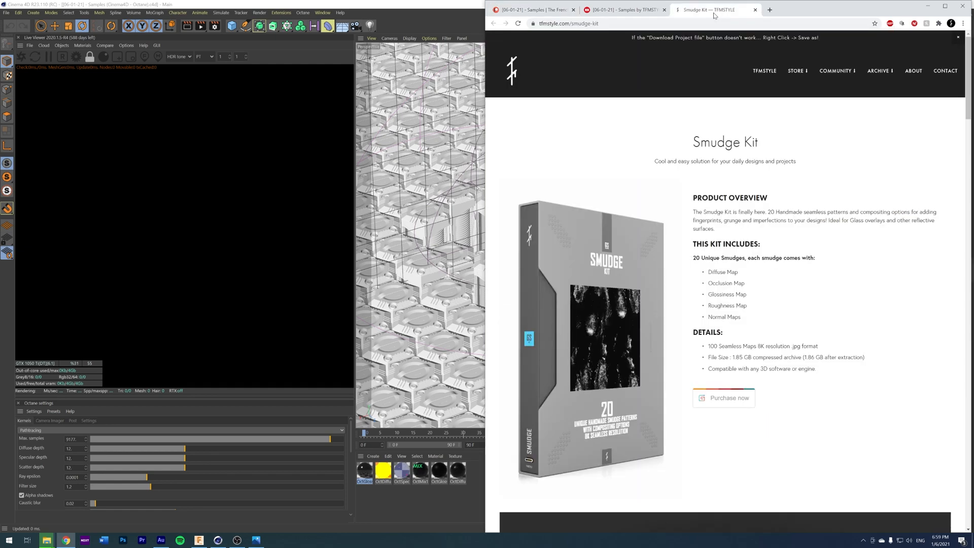
scroll(704, 290, "down", 6)
scroll(703, 287, "down", 5)
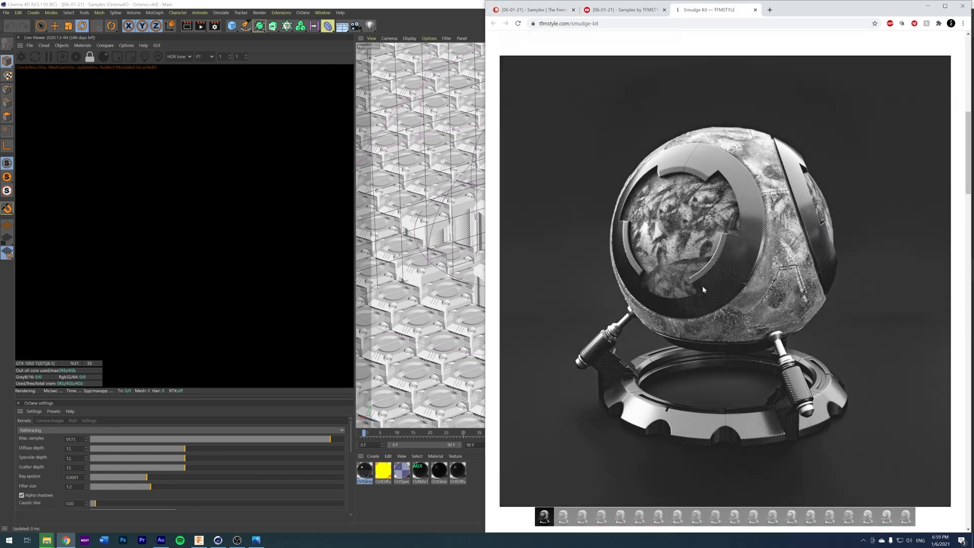
left_click(928, 7)
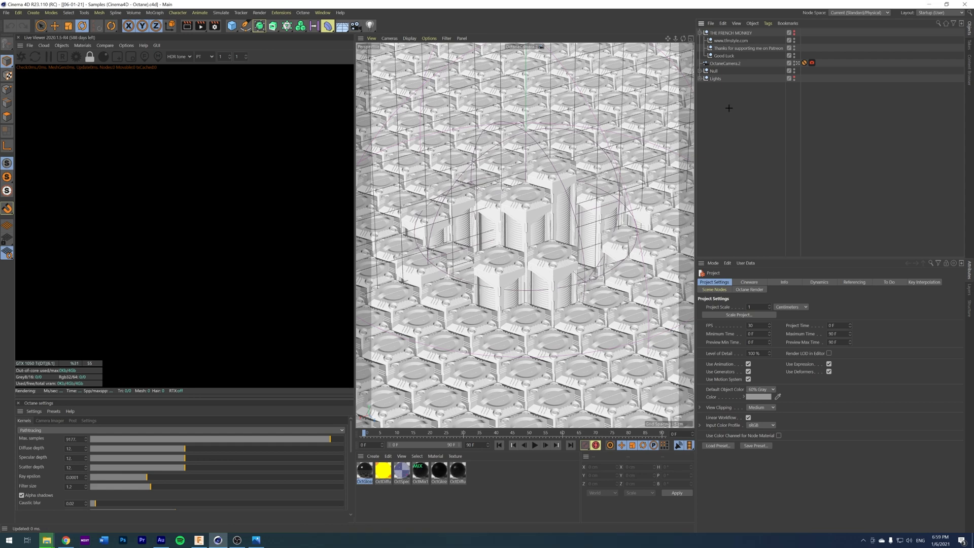
Expand the Null group, show the Cloner's object properties and toggle the OctaneCamera.2 view
left_click(700, 70)
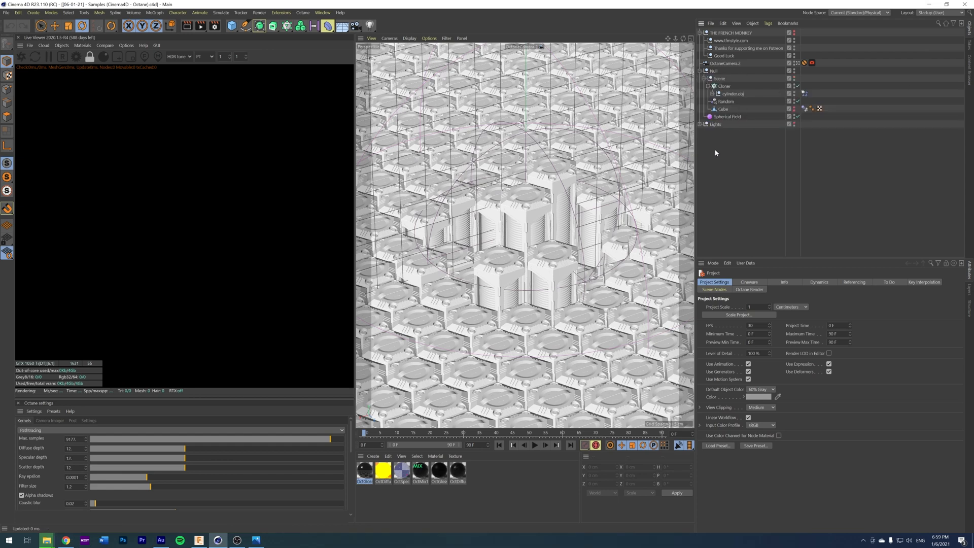
left_click(725, 86)
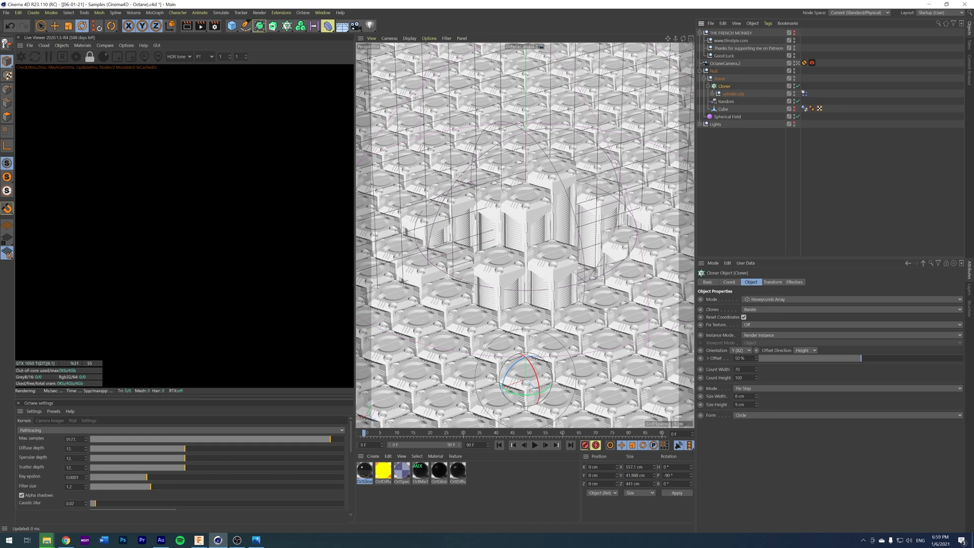
left_click(798, 63)
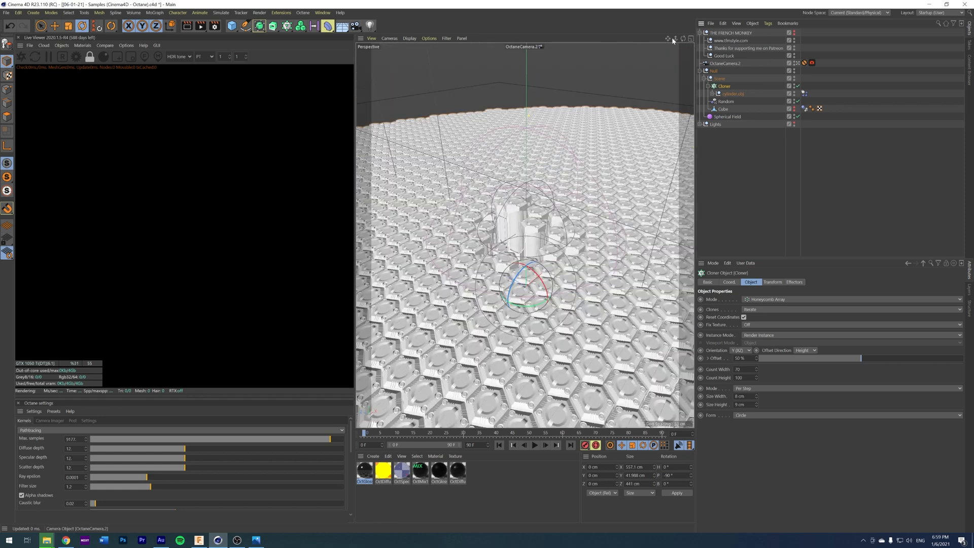
Restore the OctaneCamera.2 view and look at the basic settings of the Random effector and the Spherical Field
mouse_move(675, 39)
left_mouse_down()
mouse_move(660, 40)
mouse_move(677, 41)
left_mouse_up()
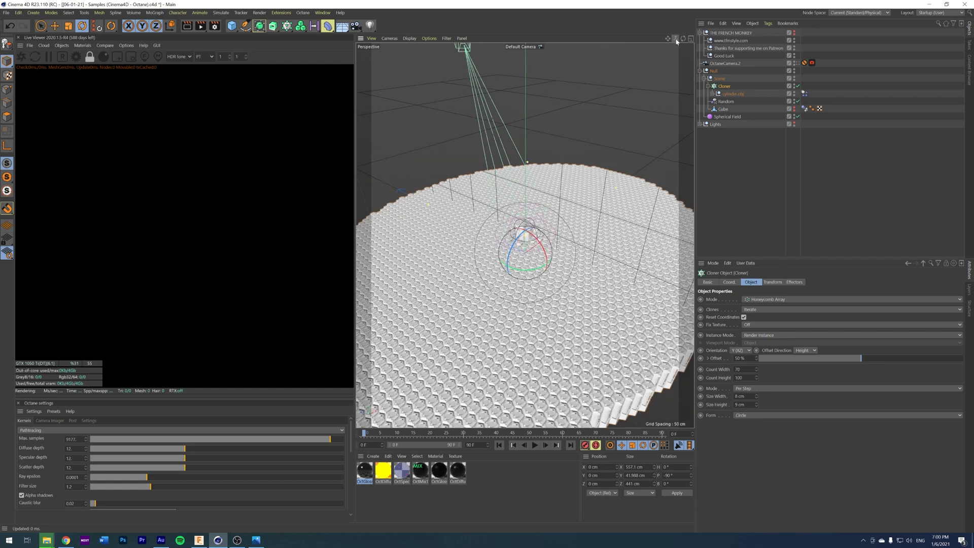
left_click(797, 63)
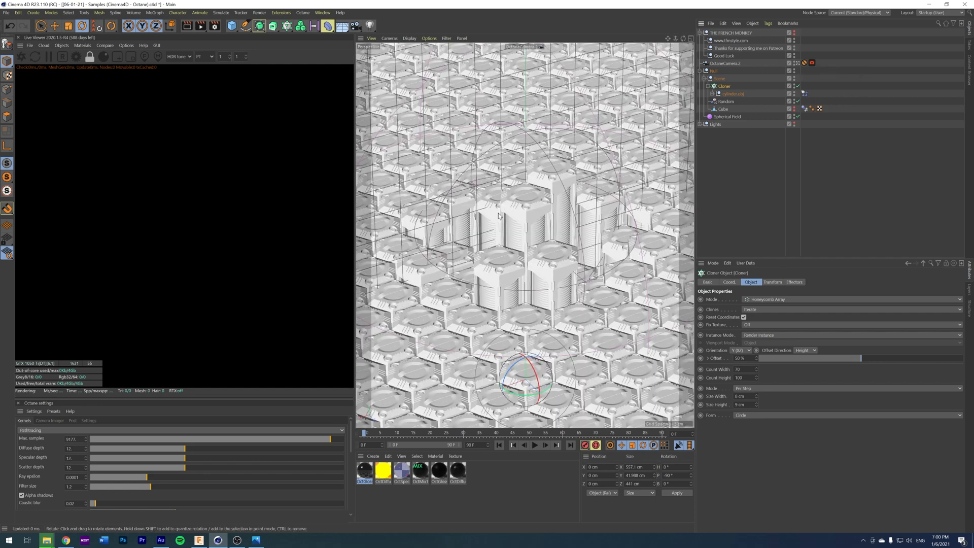
left_click(727, 102)
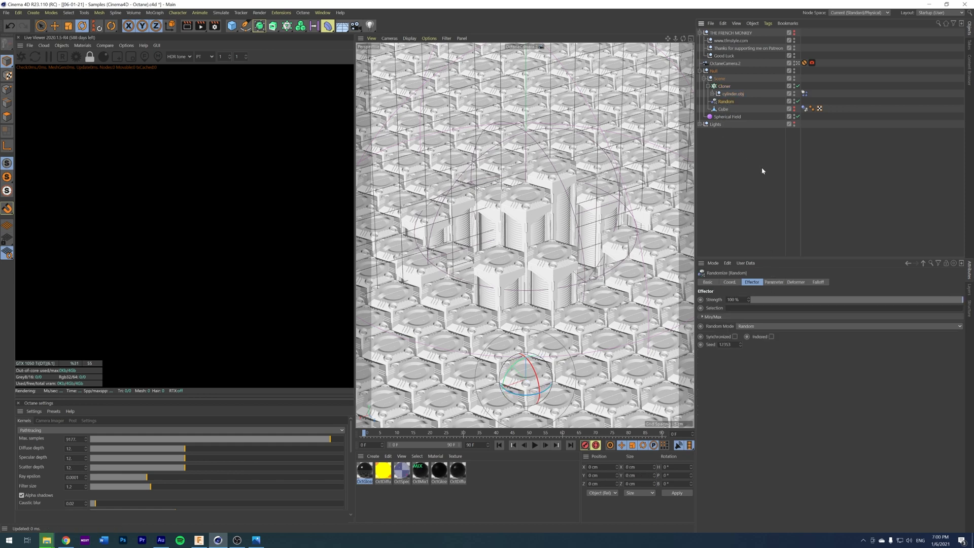
left_click(728, 117)
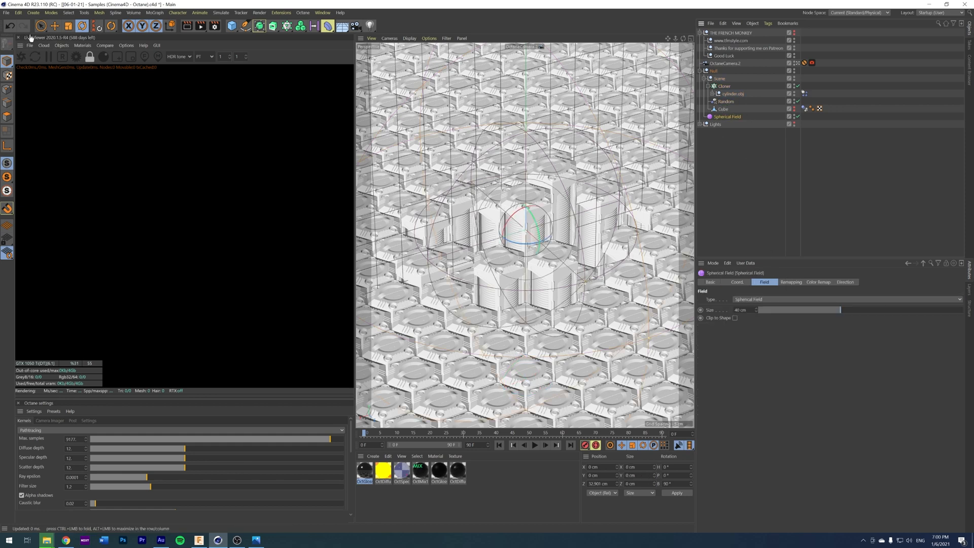
left_click(726, 102)
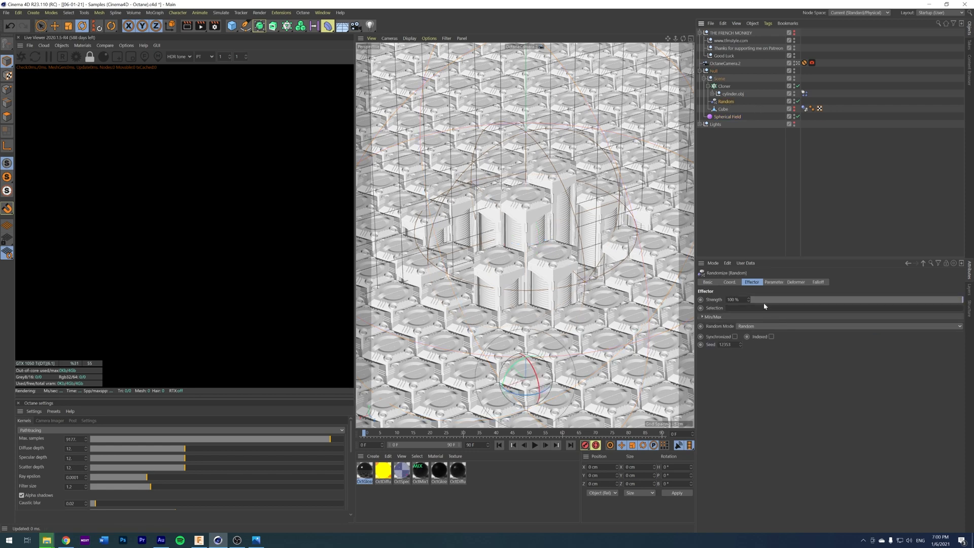
Review the Random effector's position parameters and seed, check the Spherical Field's size, and clear the selection
left_click(773, 282)
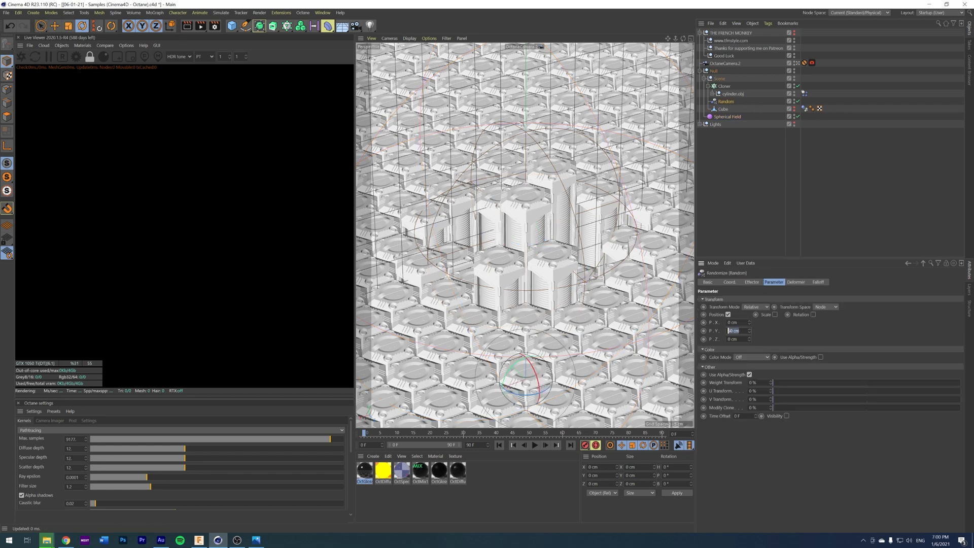
left_click(739, 331)
key("Return")
left_click(751, 282)
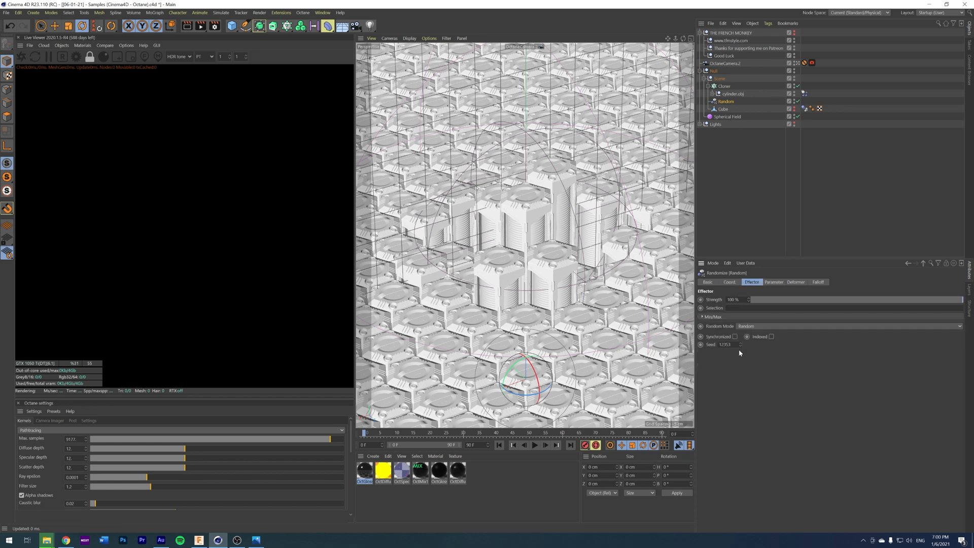
left_click(721, 119)
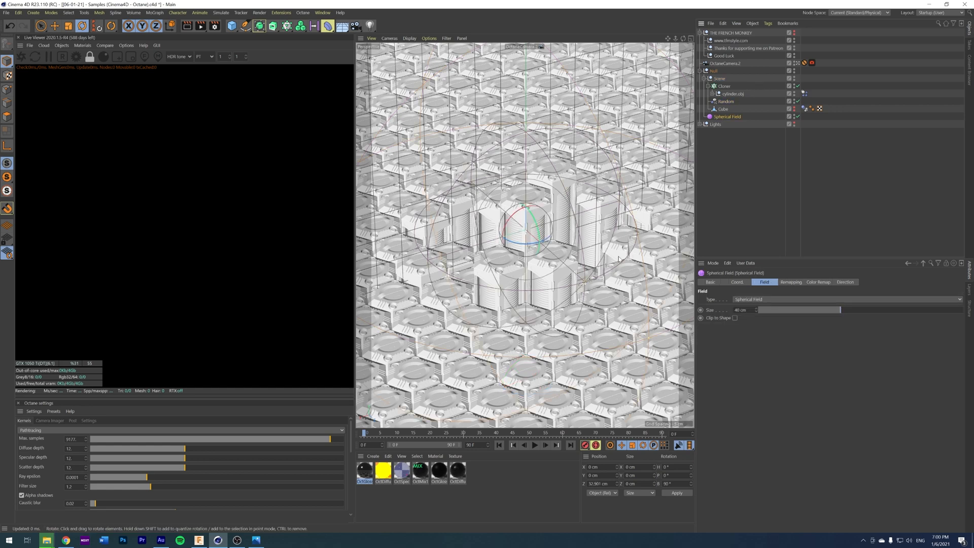
left_click(759, 155)
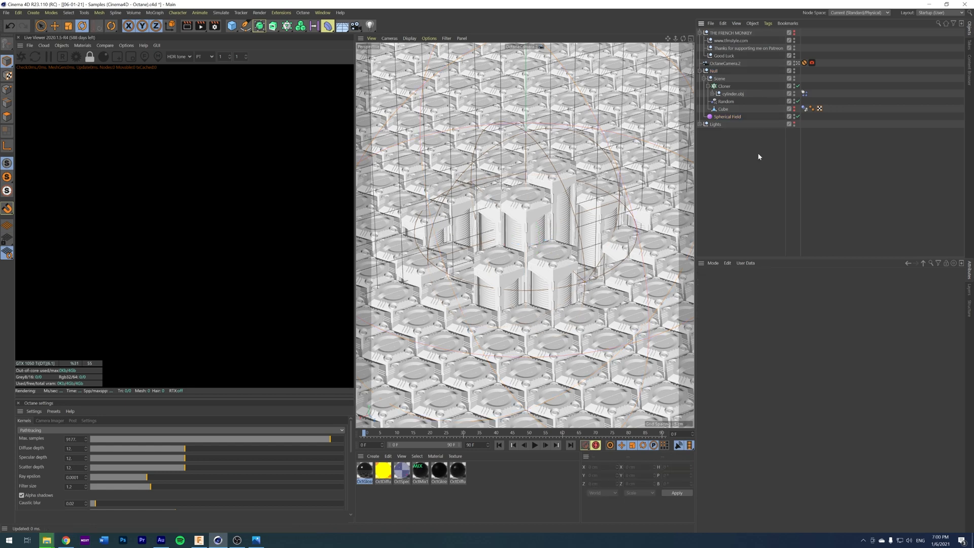
Open the OctMix1 material in the Octane Node Editor and enlarge the editor to show the whole node graph
left_click(421, 471)
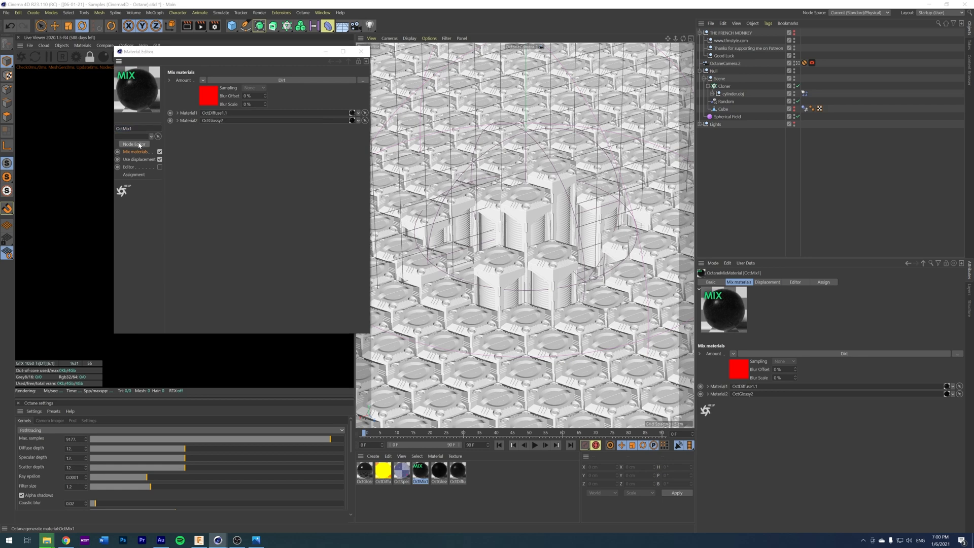
left_click(134, 144)
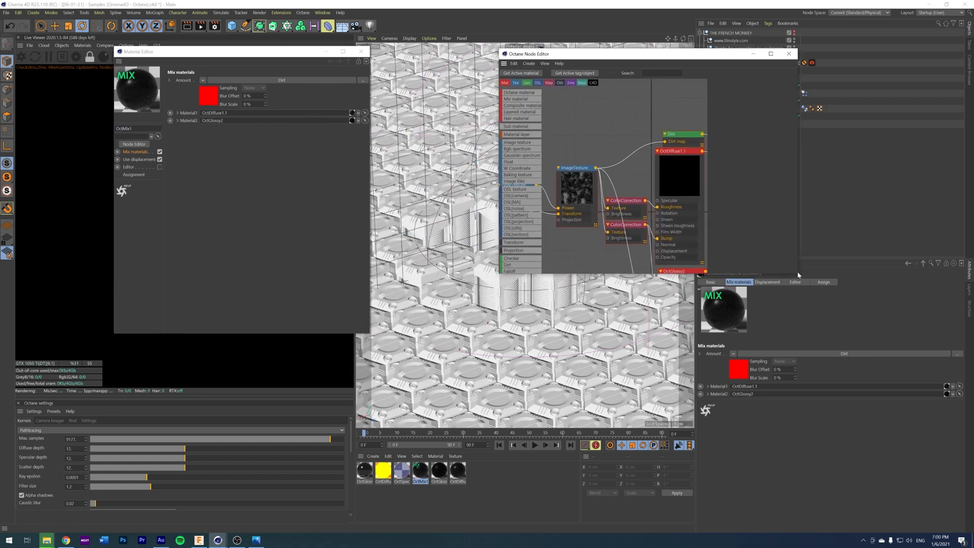
left_click_drag(797, 275, 947, 471)
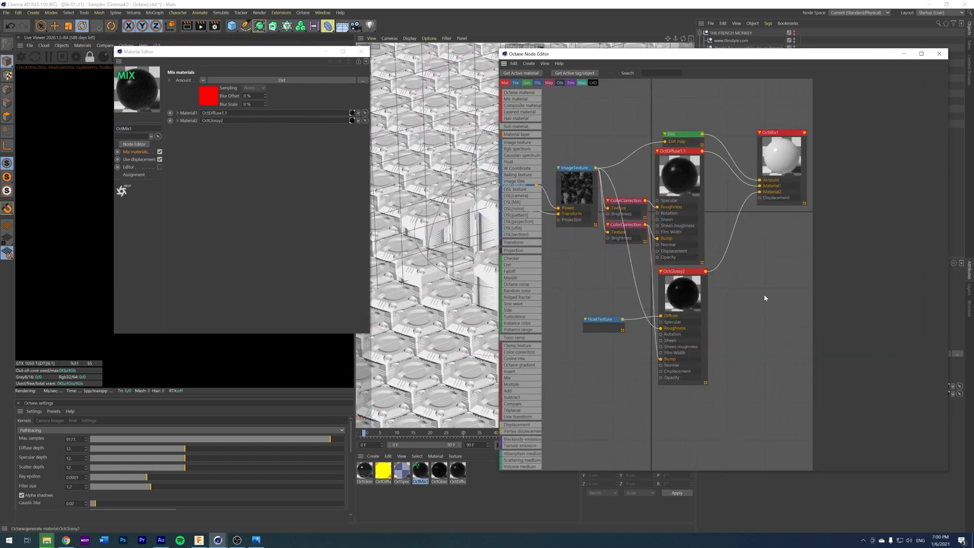
Examine the OctGlossy2 and Dirt nodes of the mix material, check the glossy material's index, and close the node editor
left_click_drag(691, 272, 682, 281)
left_click(681, 135)
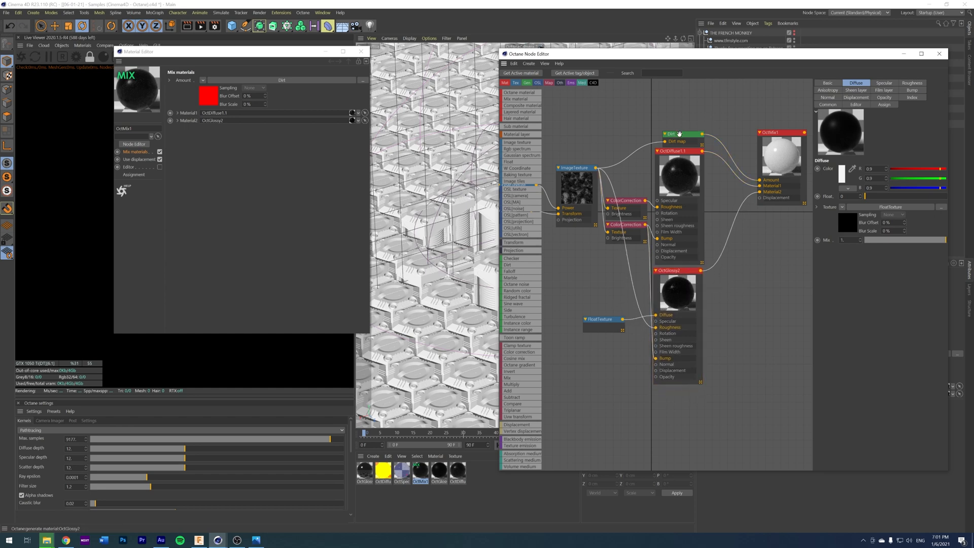
left_click_drag(682, 138, 681, 131)
left_click(668, 294)
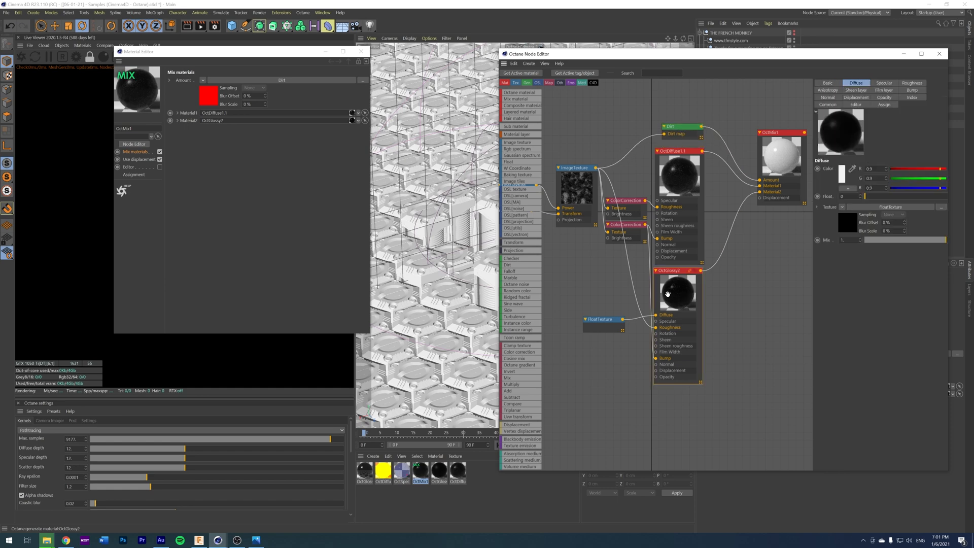
left_click(912, 97)
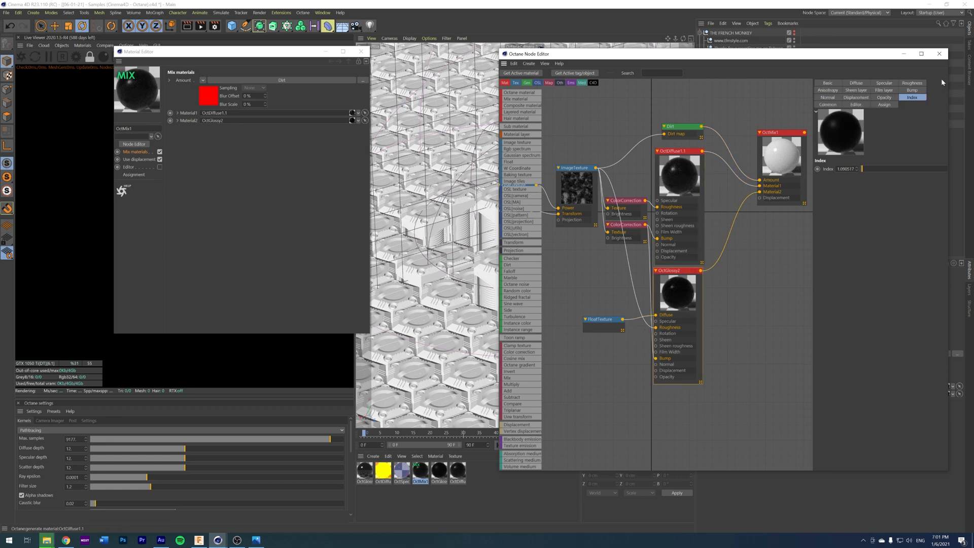
left_click(940, 53)
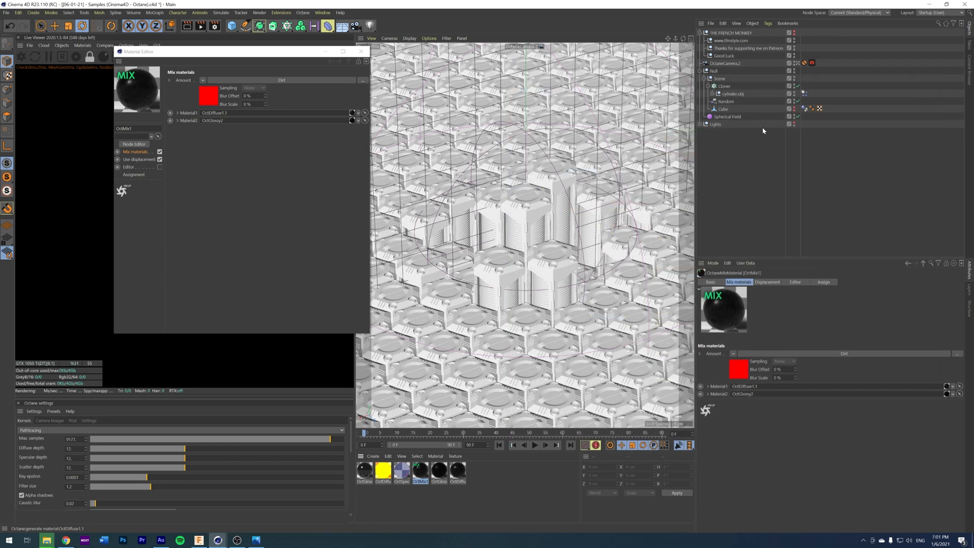
Expand cylinder.obj, examine the medium and RGB spectrum nodes of Body2's OctSpecular2 material, and close both editors
left_click(712, 94)
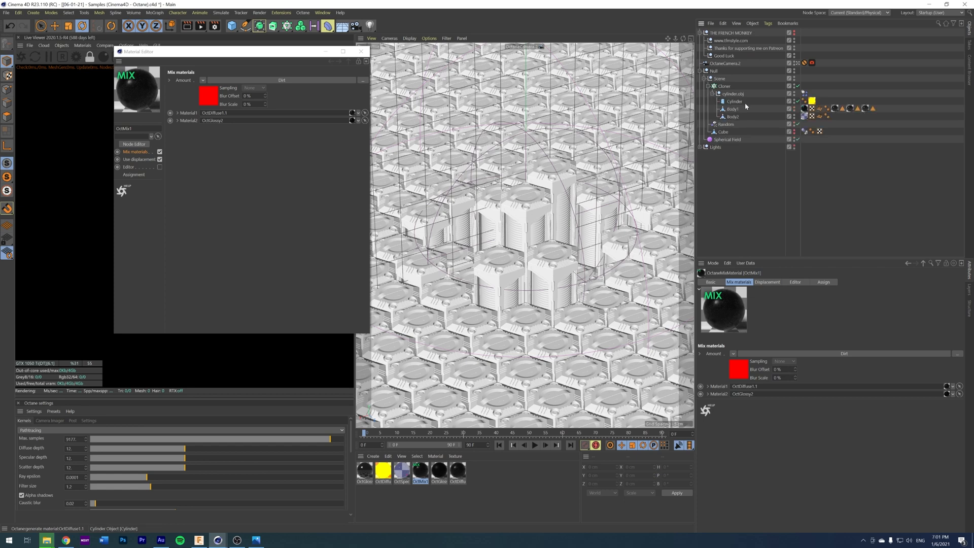
left_click(733, 116)
double_click(804, 116)
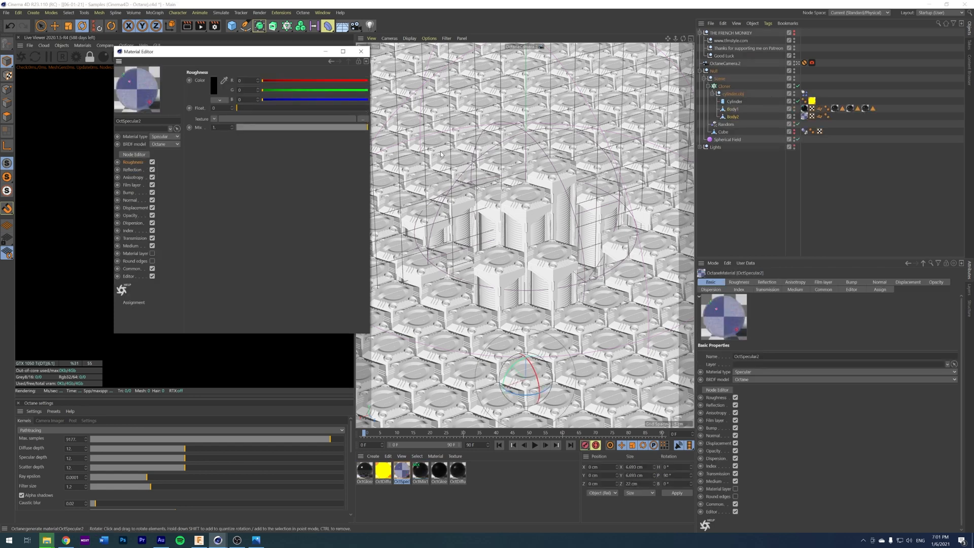
left_click(134, 155)
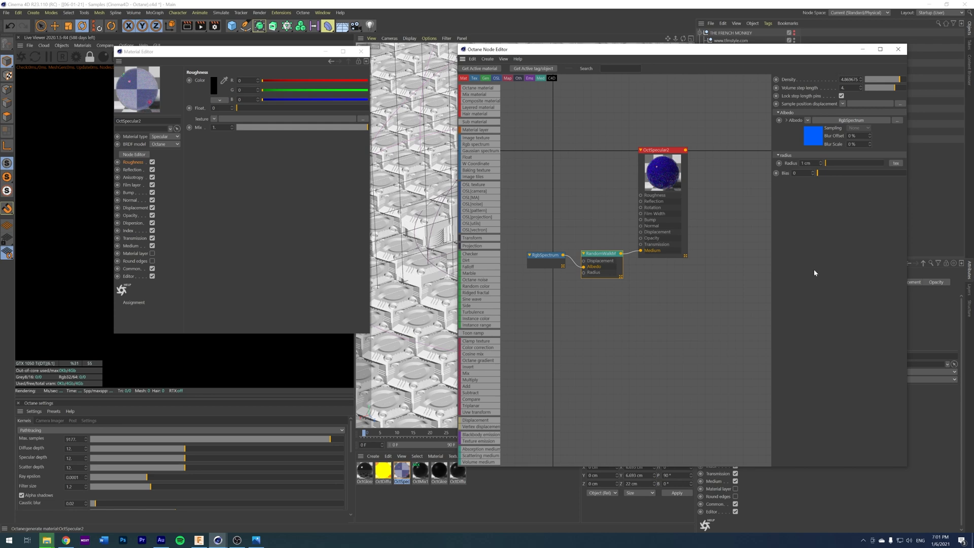
left_click(536, 258)
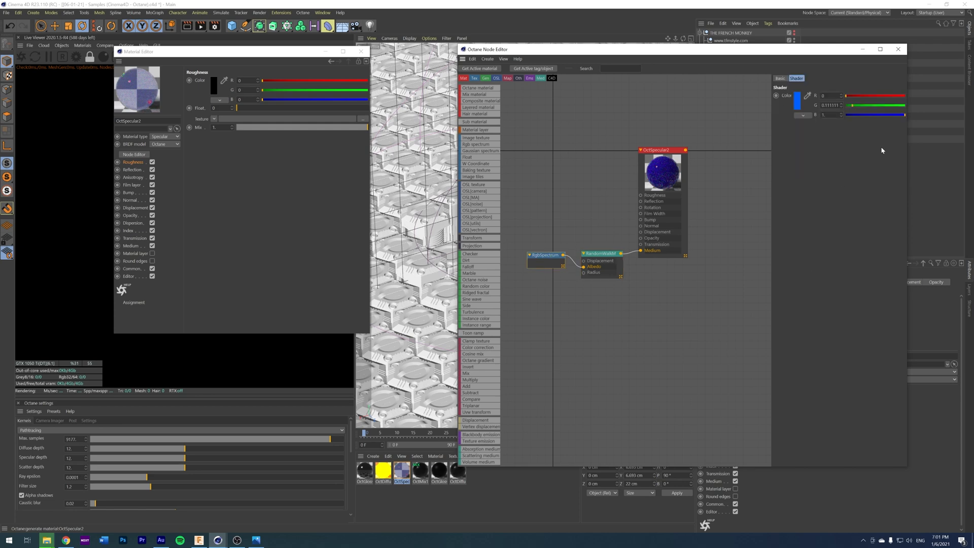
left_click(898, 50)
left_click(361, 51)
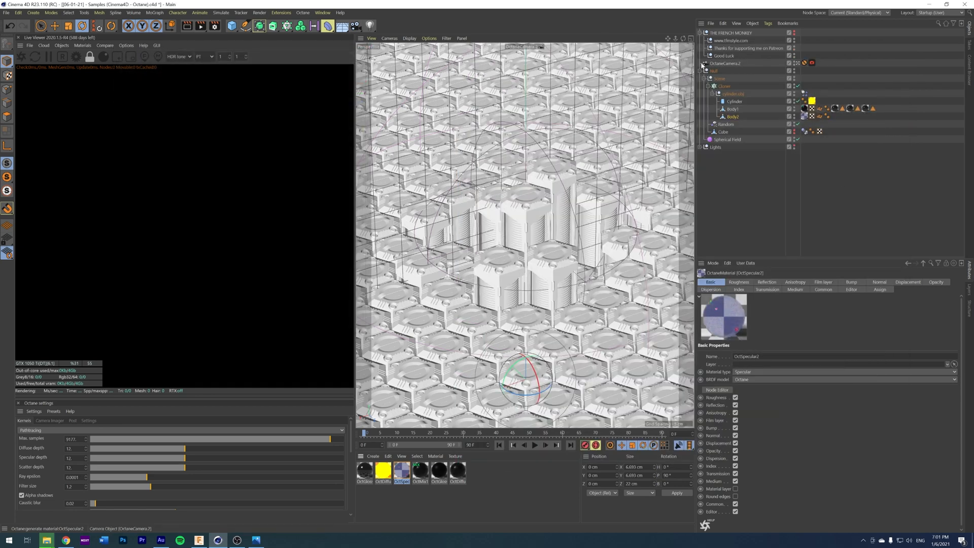
Check the Cylinder object's properties, leave the OctaneCamera.2 view and inspect the single canister up close
left_click(737, 101)
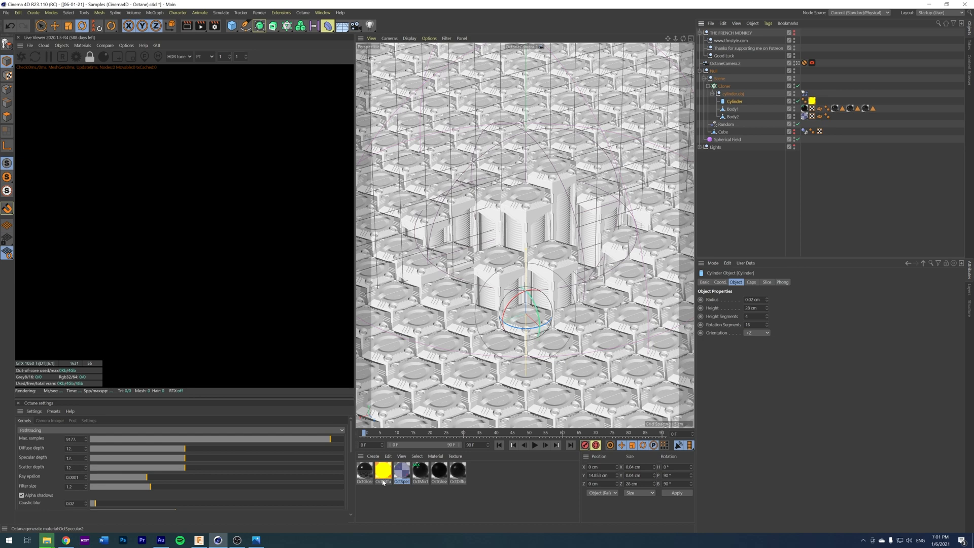
left_click(266, 539)
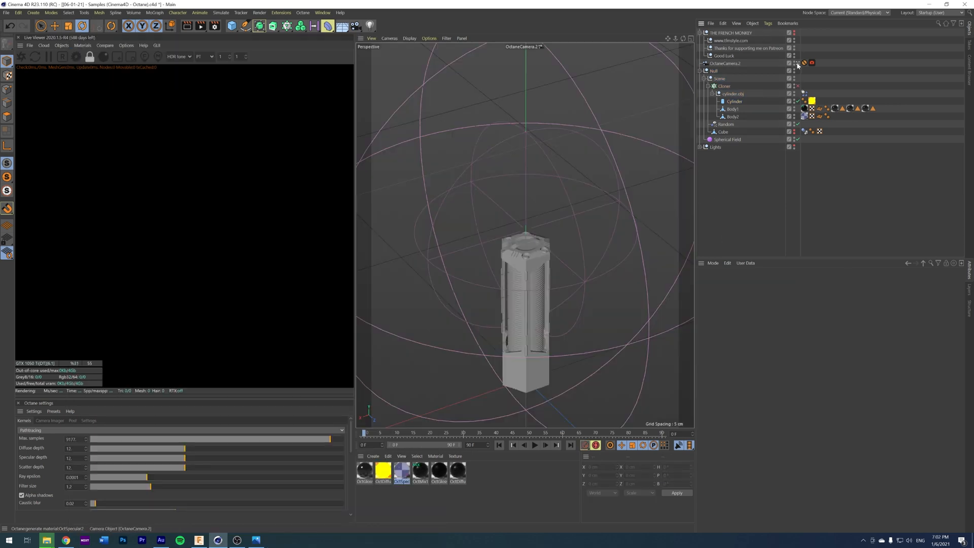
left_click(798, 64)
left_click(798, 64)
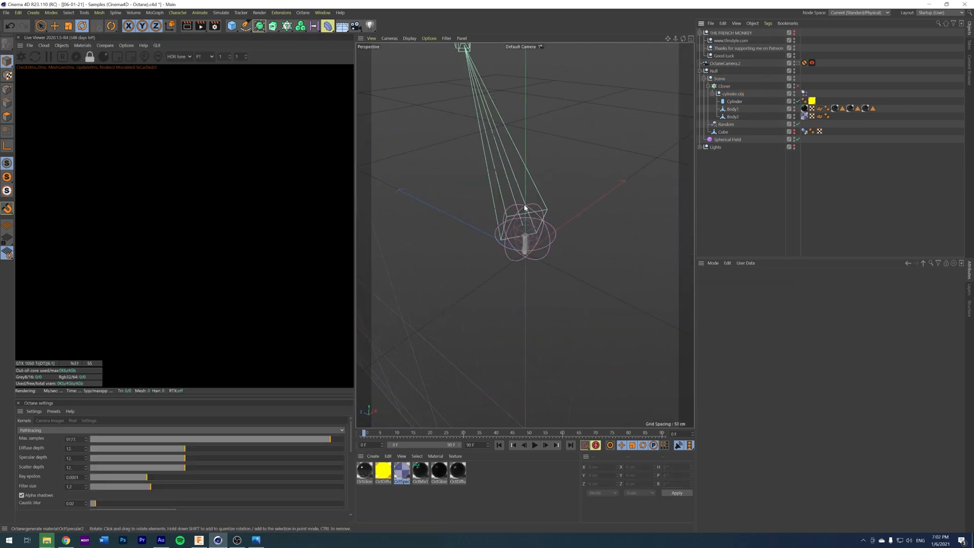
left_click_drag(676, 39, 725, 38)
scroll(525, 235, "up", 6)
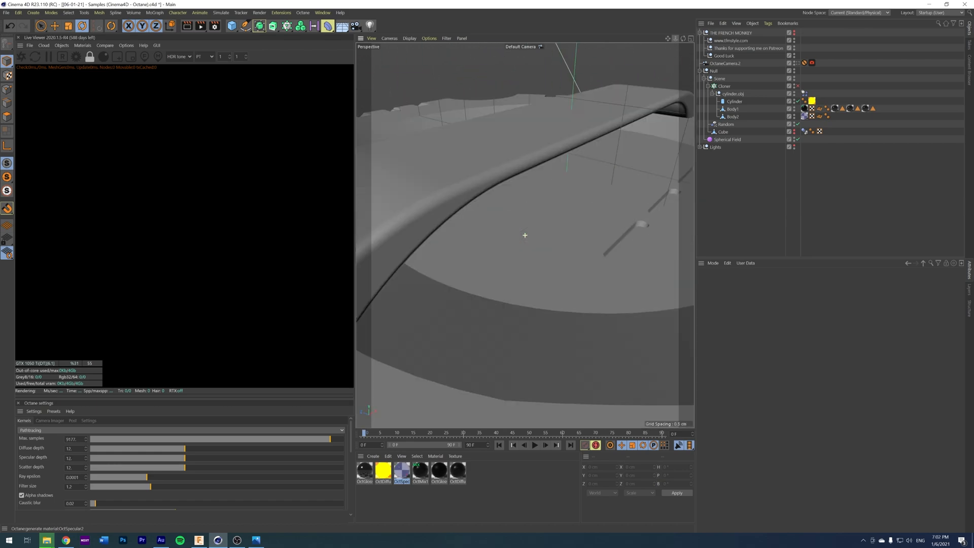
scroll(525, 235, "down", 5)
scroll(525, 235, "up", 3)
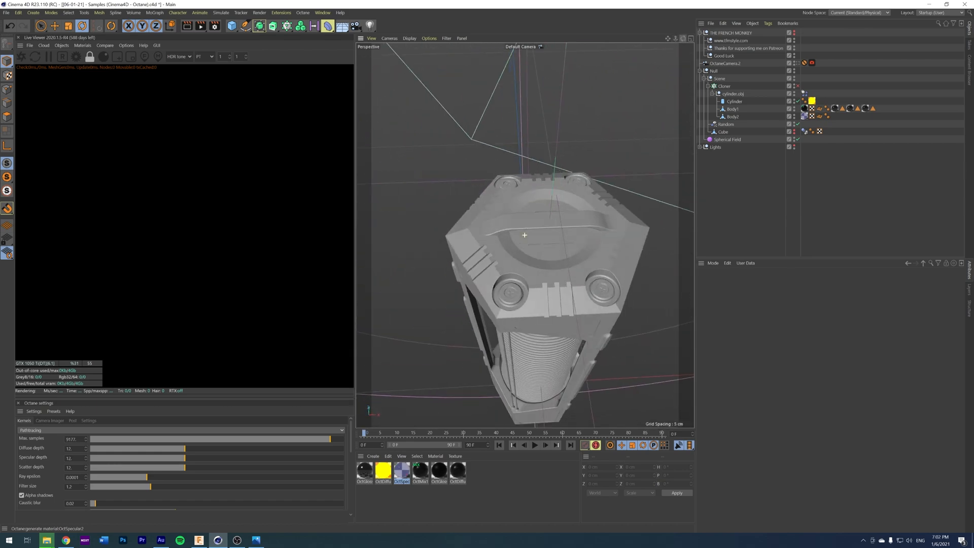
left_click_drag(524, 235, 524, 235, "alt")
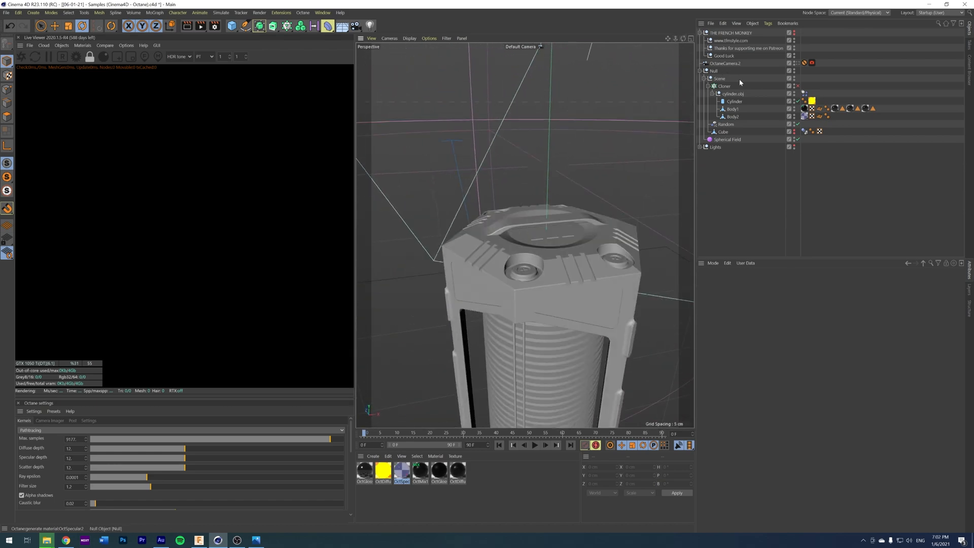
Optimize the Body1 mesh with all its polygons selected, inspect the lid's details and deselect the object
left_click(733, 117)
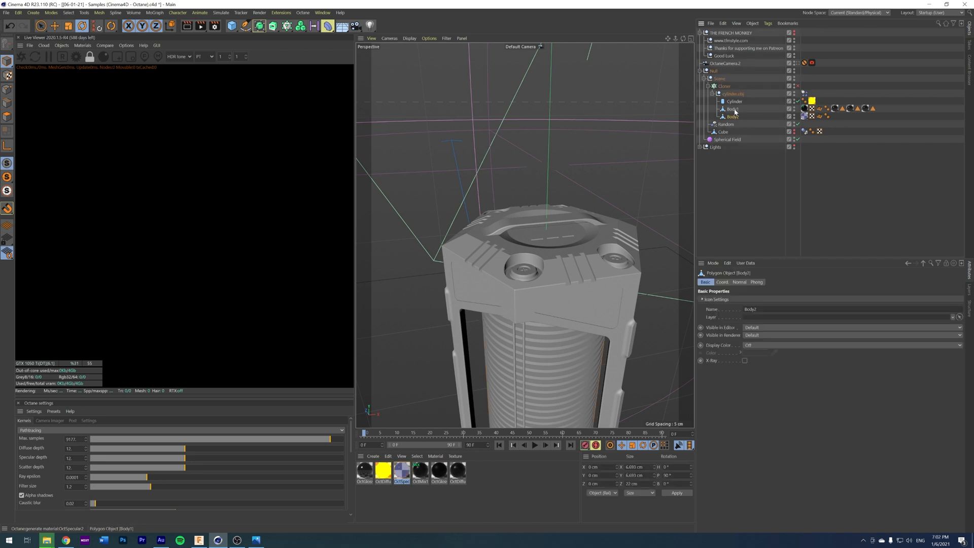
left_click(734, 109)
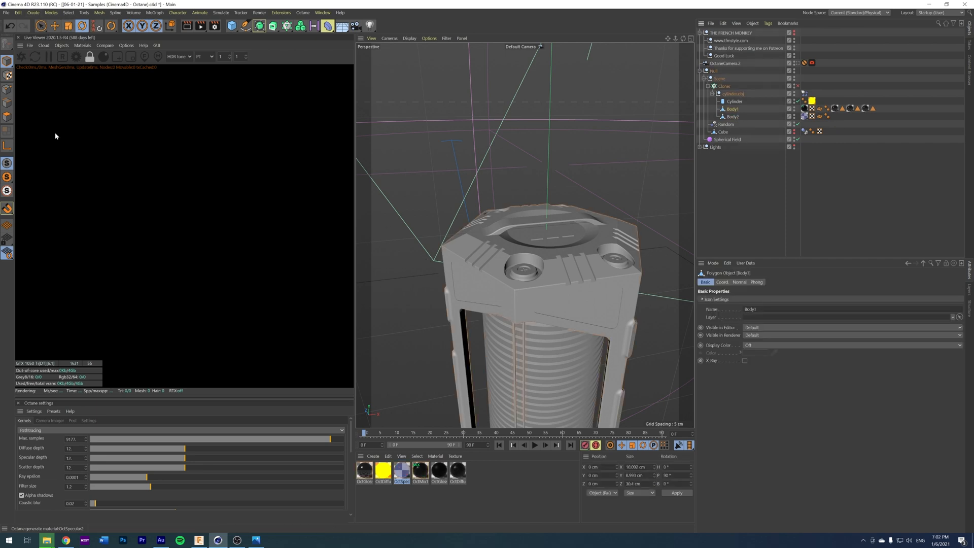
left_click(7, 116)
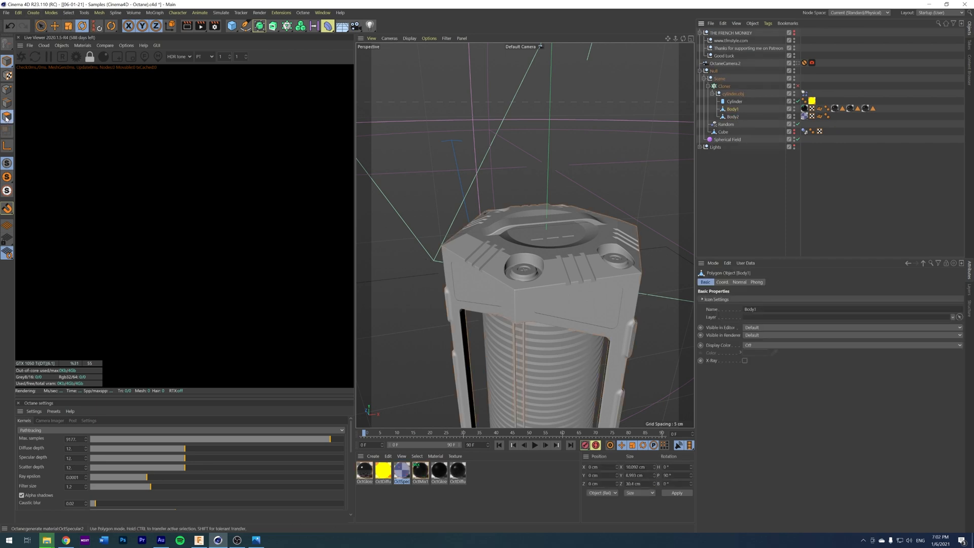
left_click(471, 291)
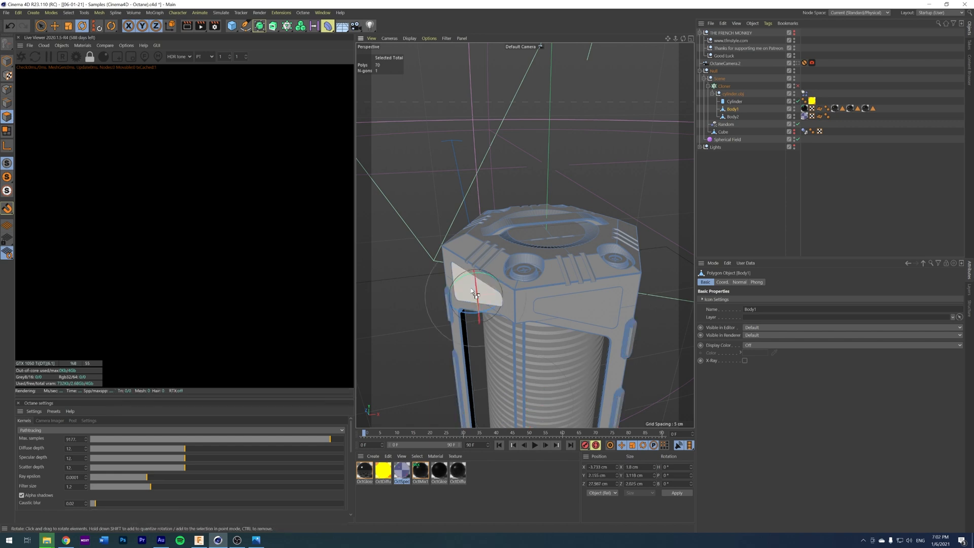
key("ctrl+a")
right_click(472, 291)
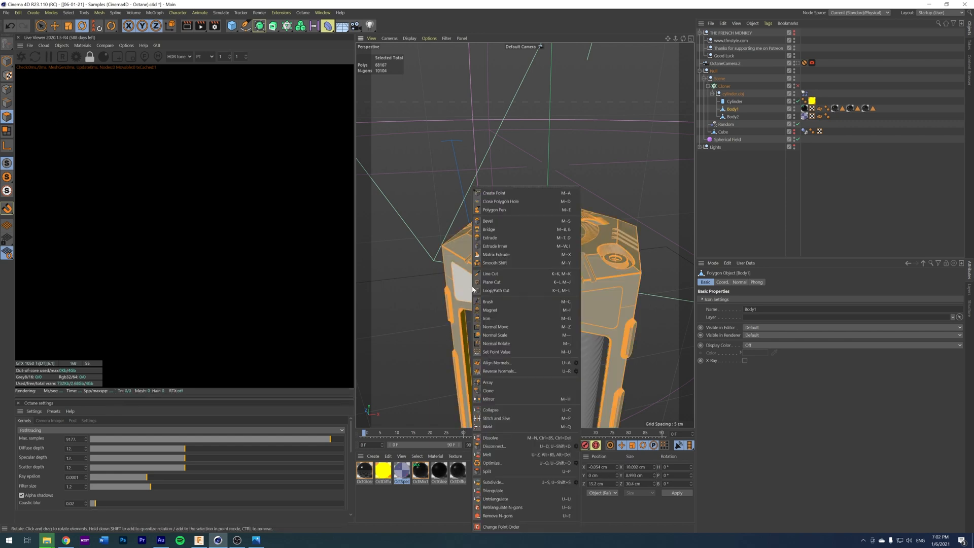
left_click(509, 462)
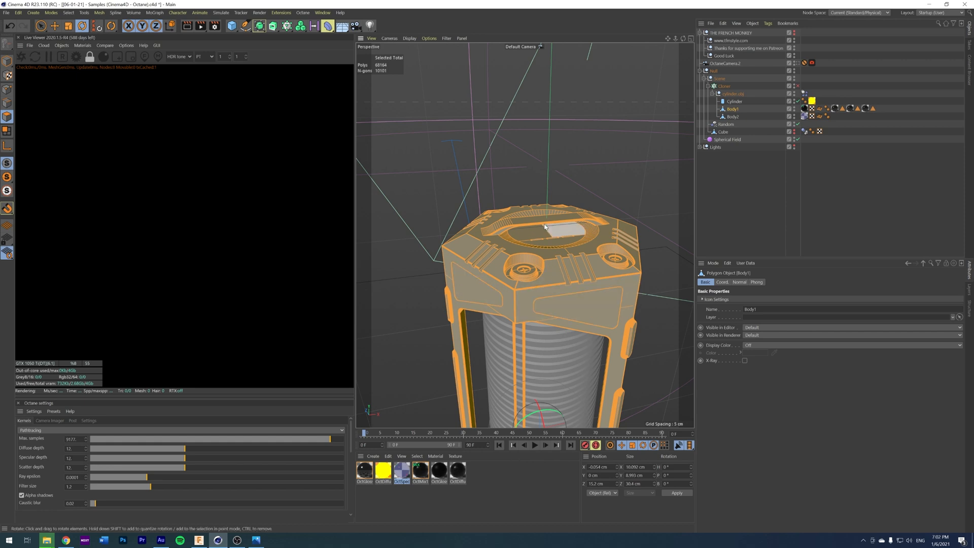
scroll(536, 276, "up", 5)
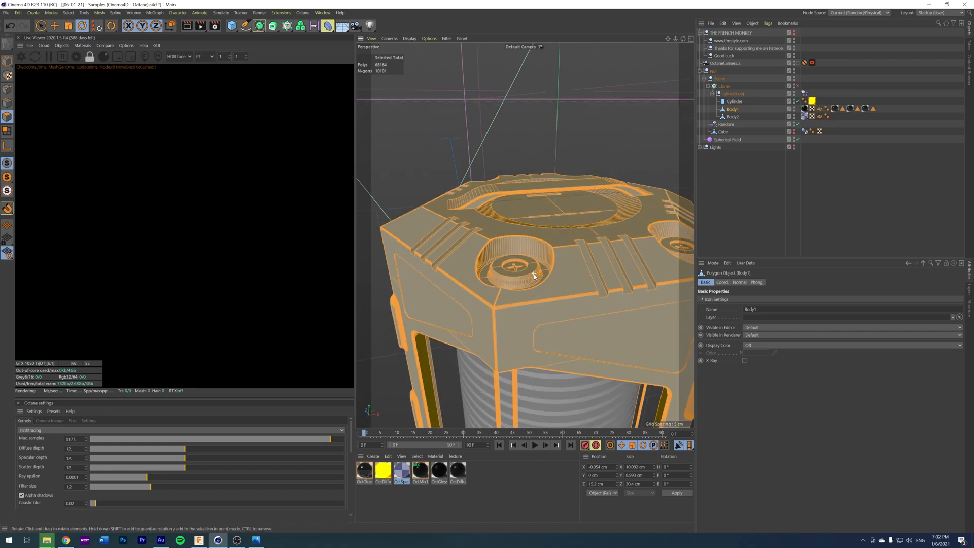
left_click(752, 188)
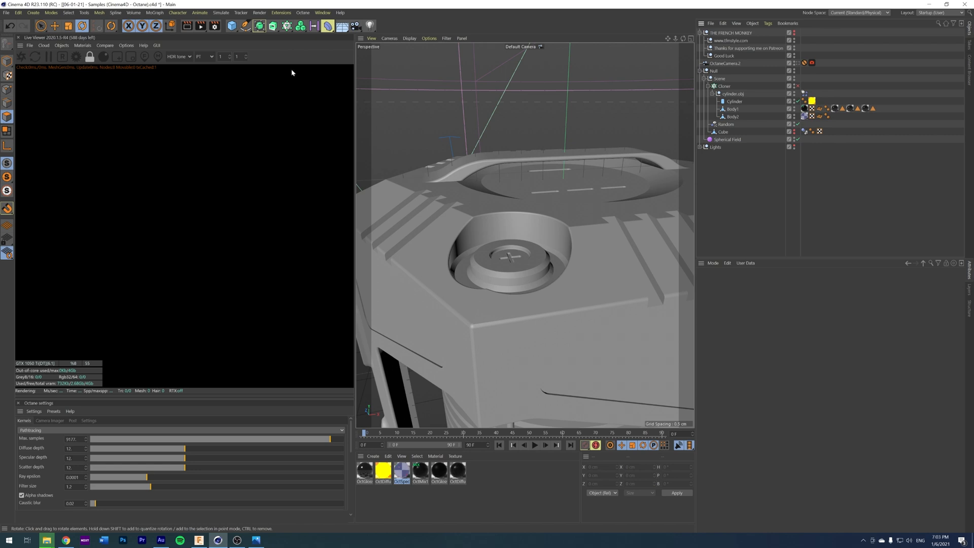
left_click(69, 13)
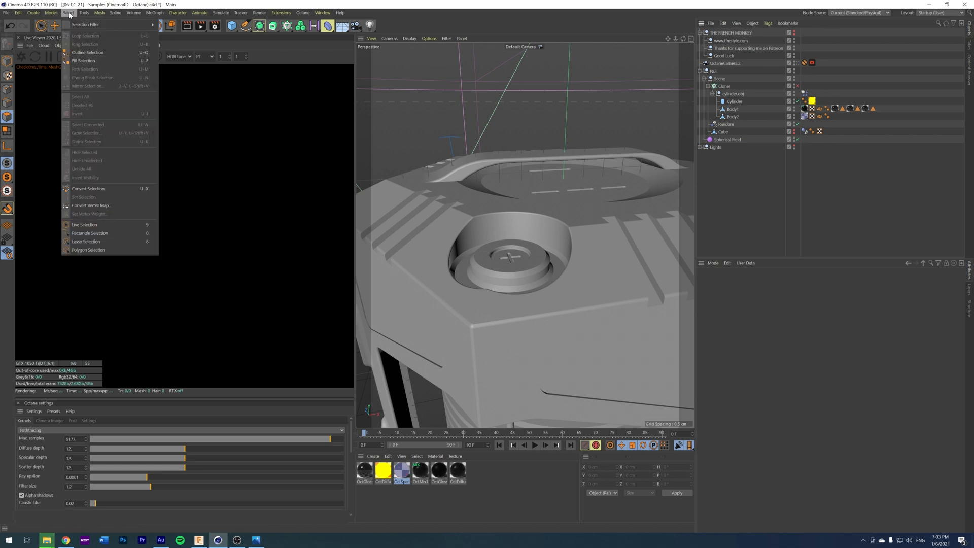
left_click(8, 117)
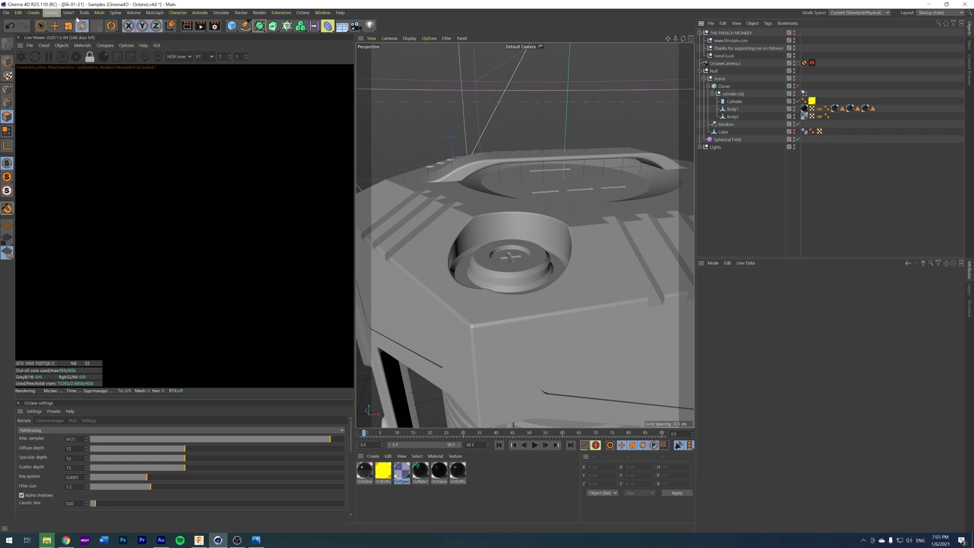
left_click(71, 13)
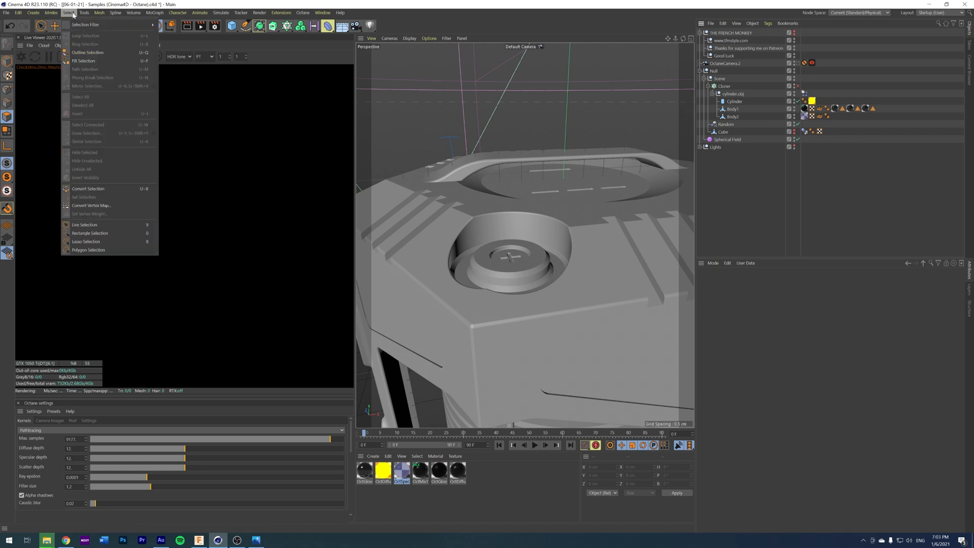
left_click(725, 143)
Loop-select the vertical ring of side polygons around the round knob on Body1's lid
left_click(732, 109)
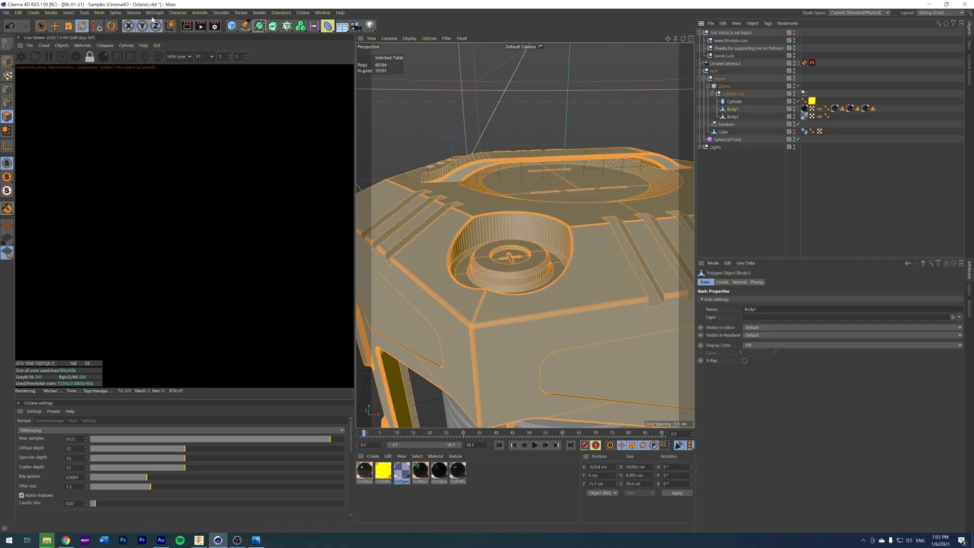
left_click(68, 13)
left_click(88, 36)
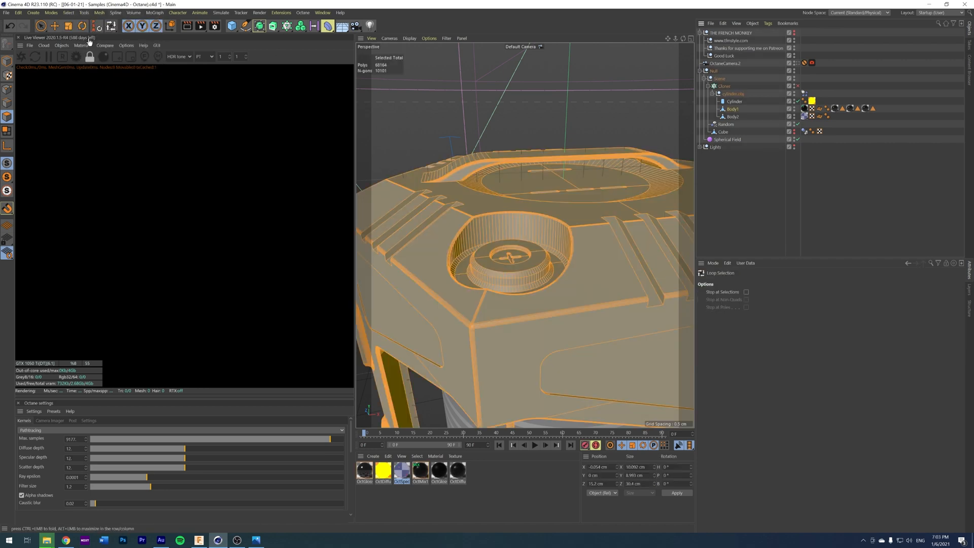
scroll(523, 284, "up", 3)
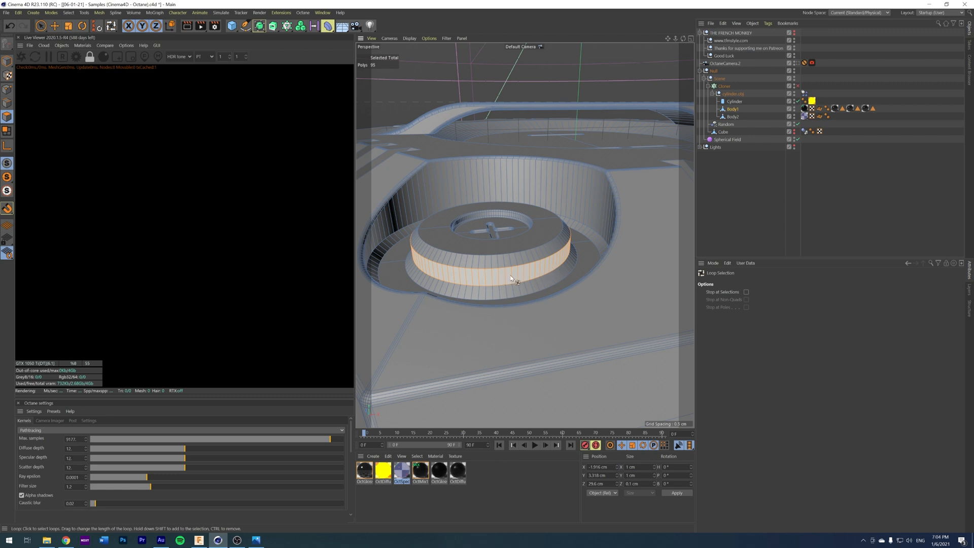
Use Fill Selection to add all knob polygons enclosed by the selected loop to the current selection
key("u")
key("u")
key("u")
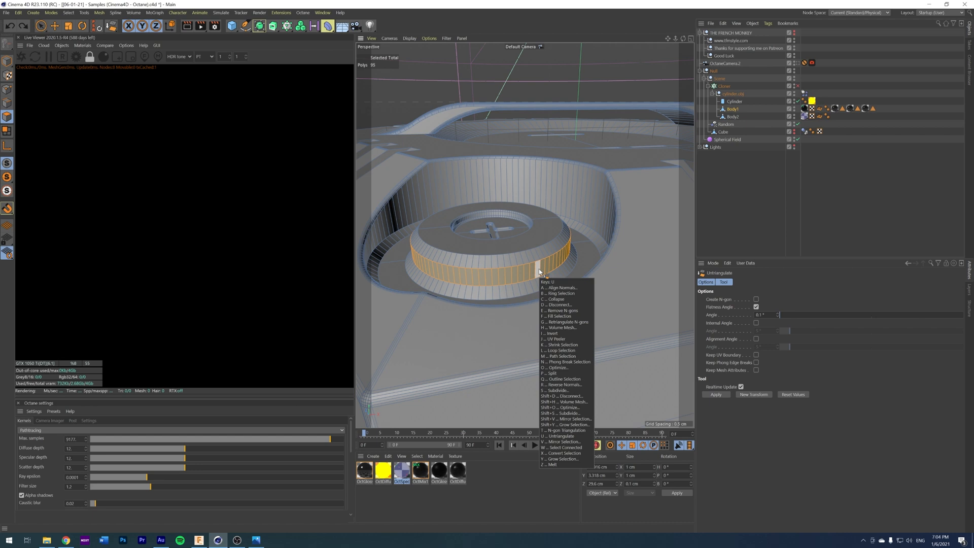
key("u")
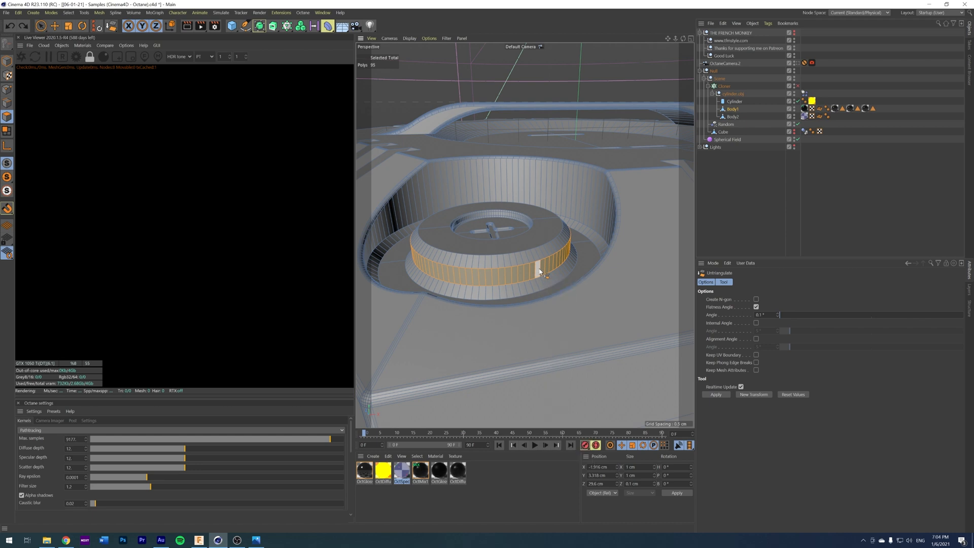
key("f")
key("u")
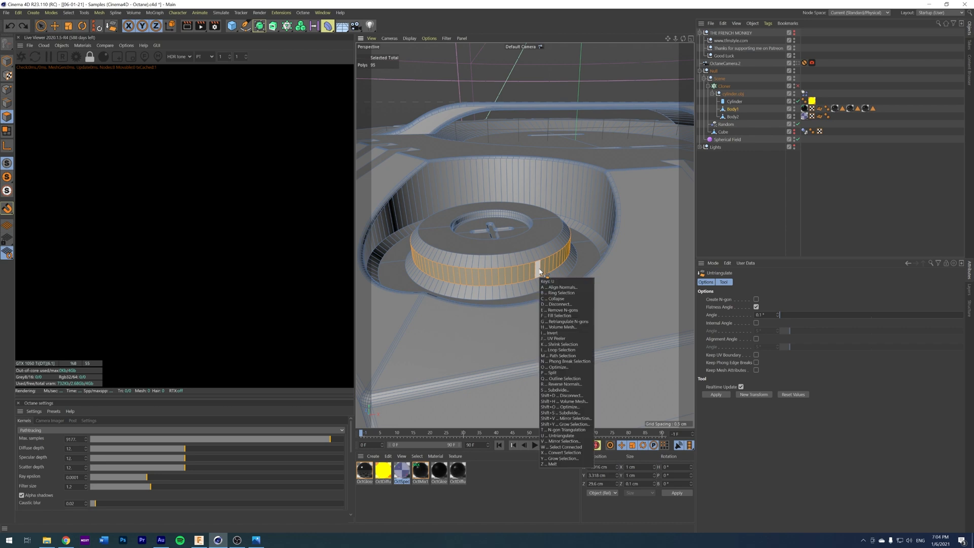
key("f")
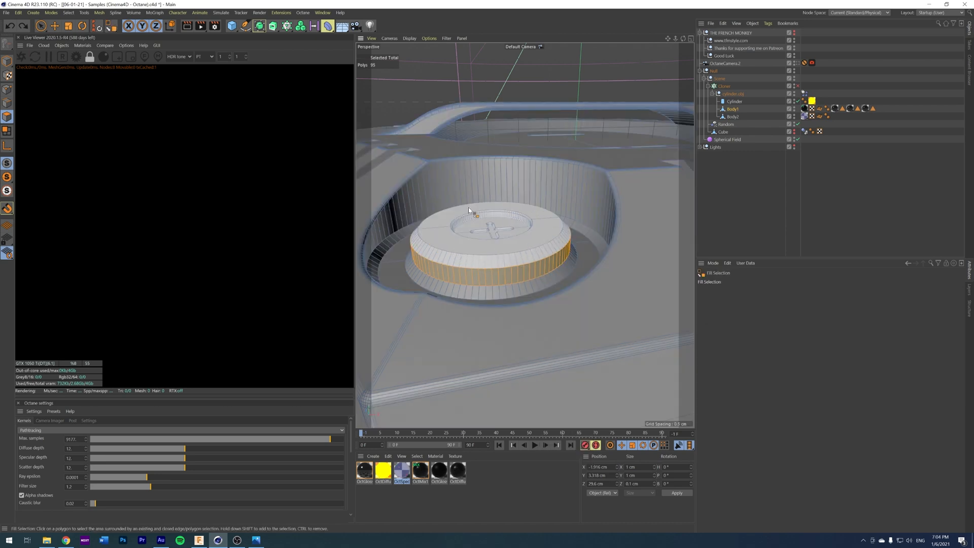
left_click(506, 255, "shift")
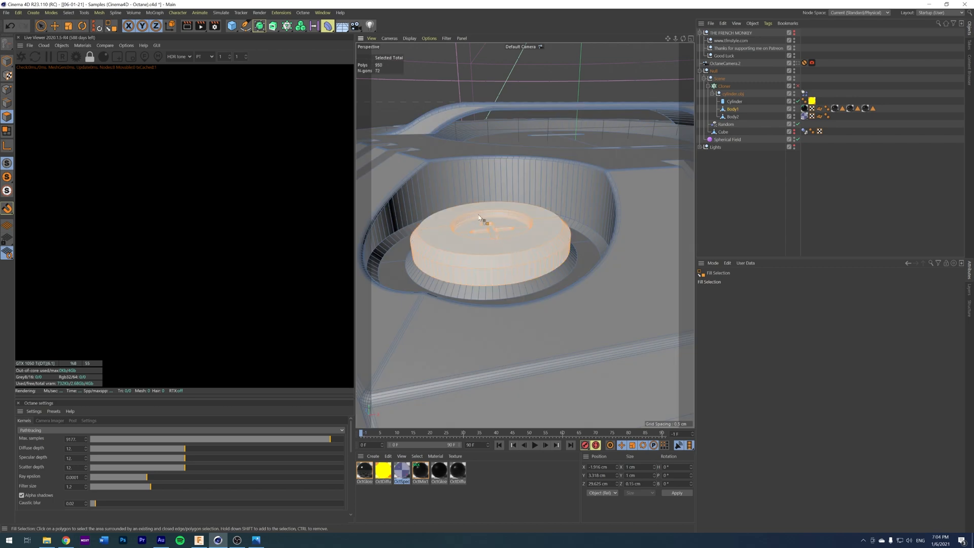
Inspect the selected knob up close and from farther around the canister, and check Body1's Polygon Selection.1 tag beside the OctGlossy1 material
scroll(502, 249, "up", 5)
scroll(496, 242, "down", 4)
scroll(495, 243, "up", 4)
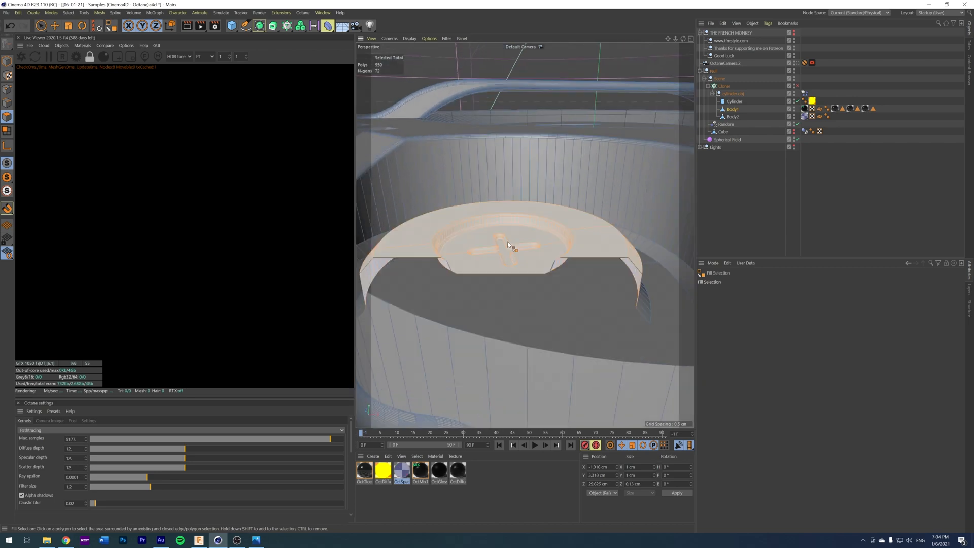
scroll(515, 251, "down", 5)
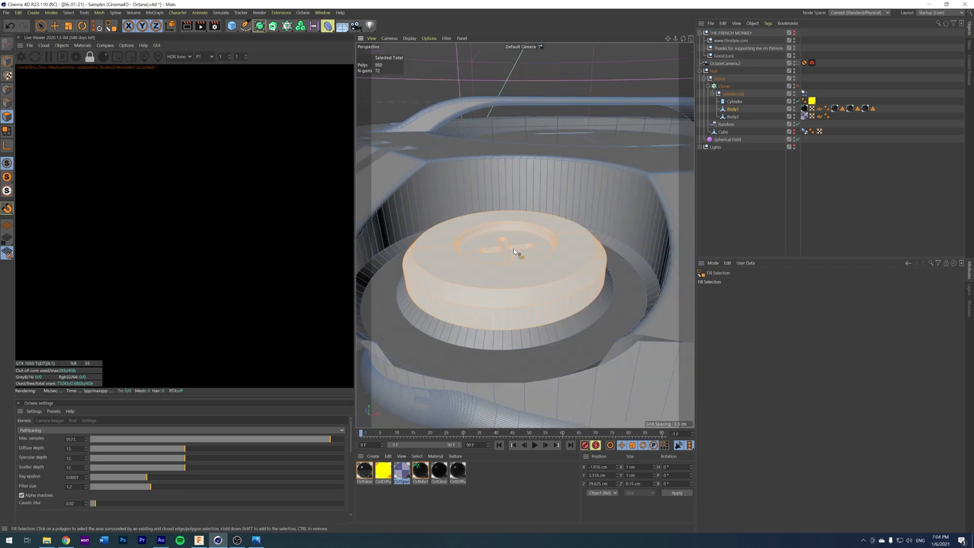
scroll(492, 250, "down", 3)
scroll(556, 261, "down", 5)
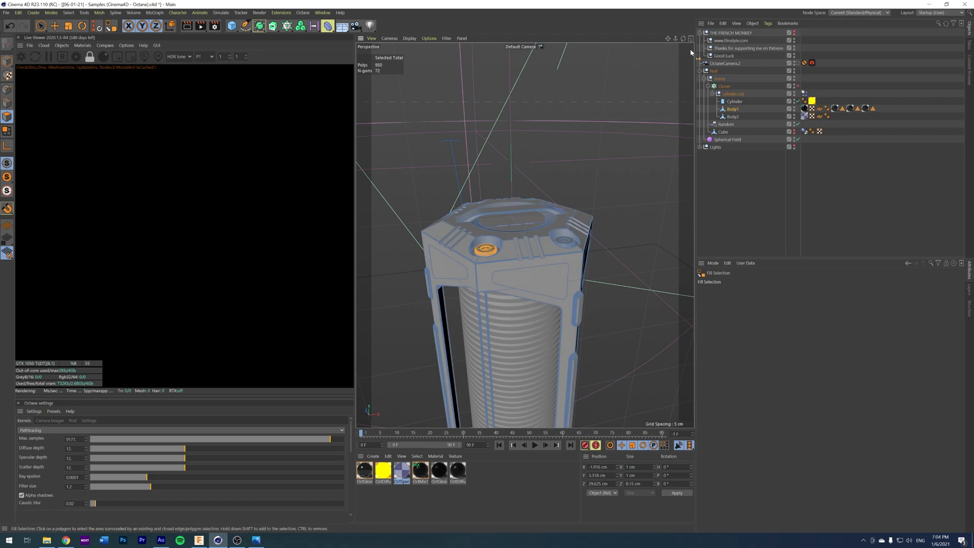
left_click_drag(681, 40, 609, 101)
scroll(500, 272, "up", 3)
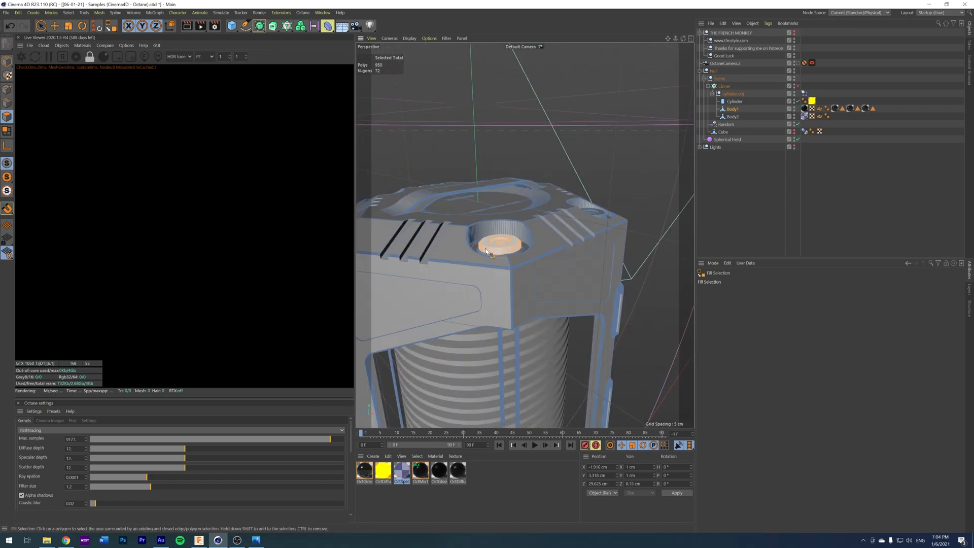
left_click(500, 244)
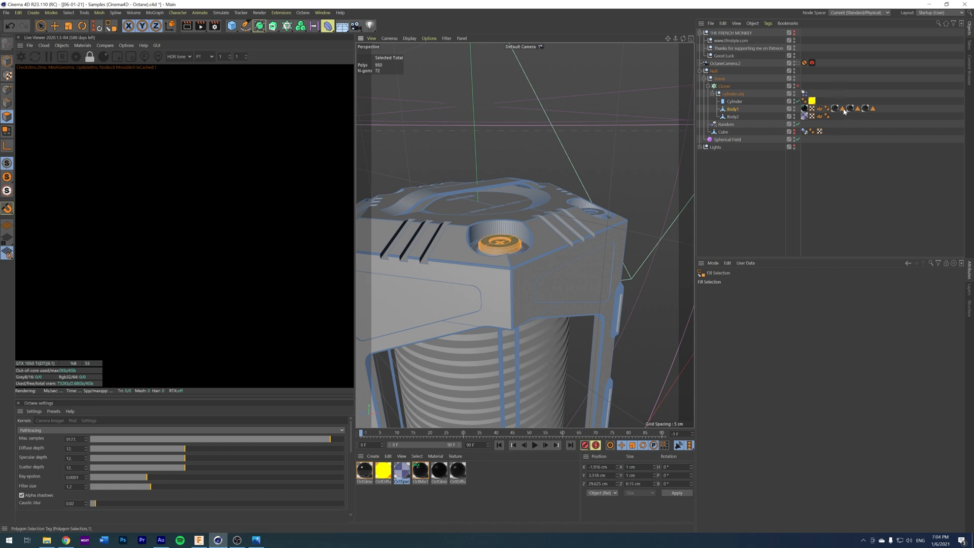
left_click(843, 109)
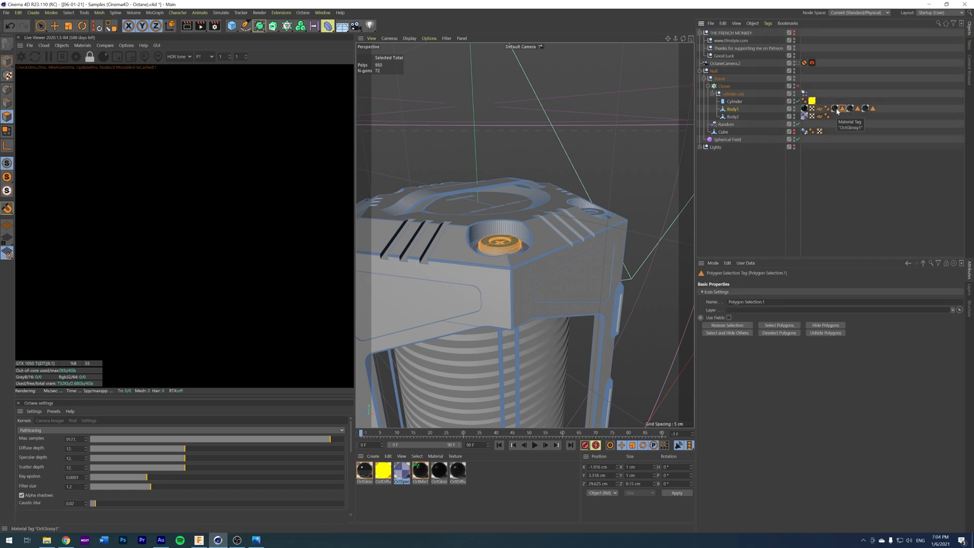
Deselect Body1, frame the whole scene, and switch to the Samples Patreon post in Chrome
left_click(757, 181)
key("h")
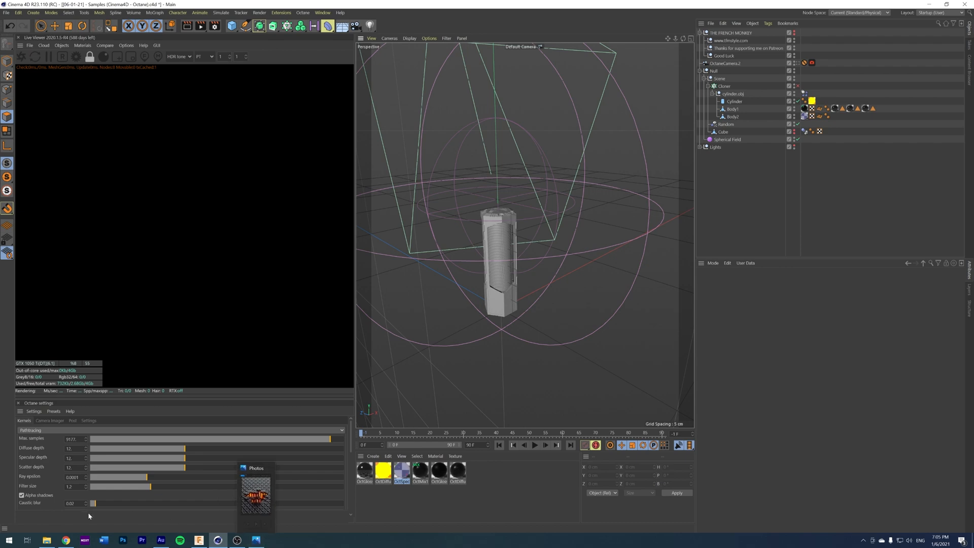
left_click(66, 540)
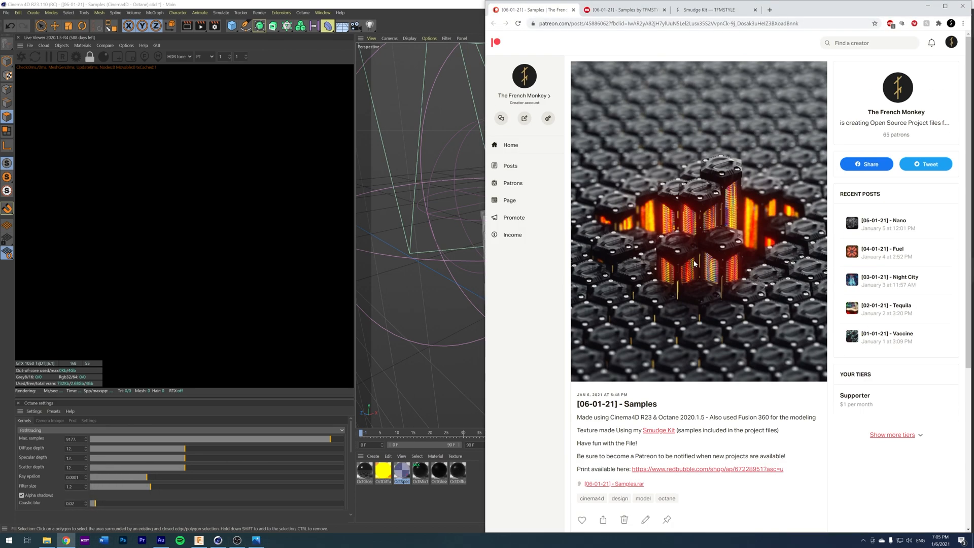